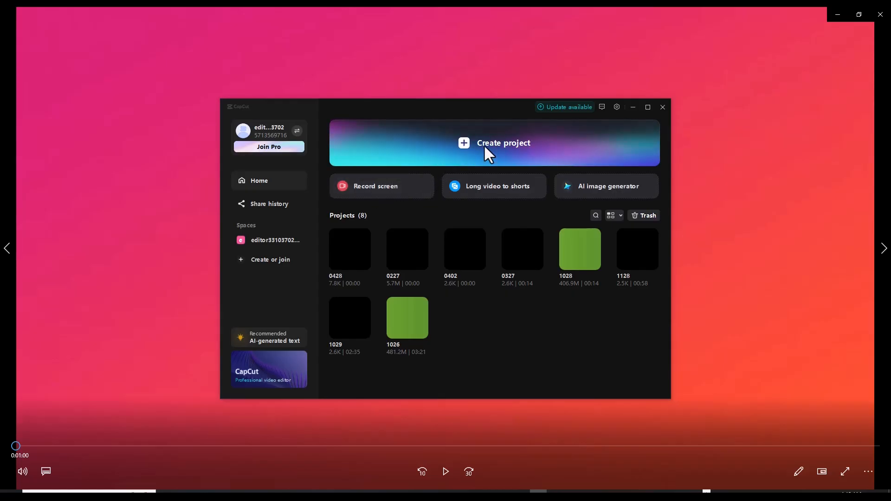
# Step: Create a new project and import the "hook" video file into it
pyautogui.click(485, 144)
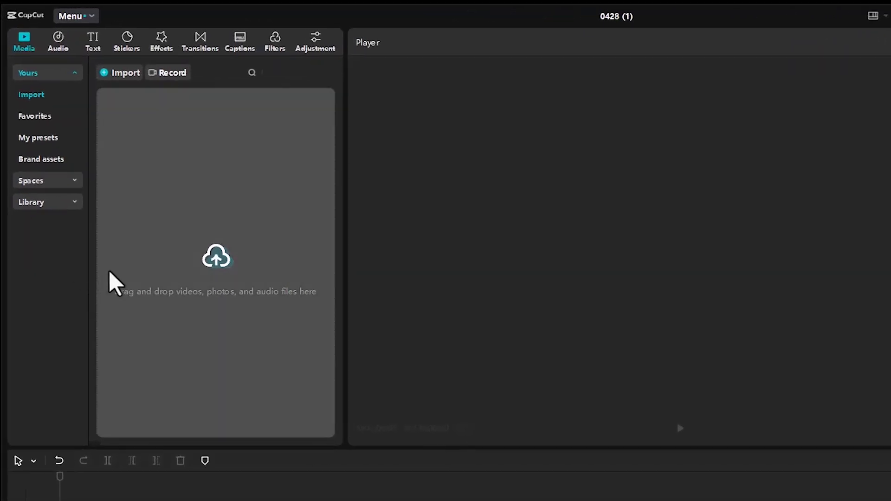
pyautogui.click(216, 252)
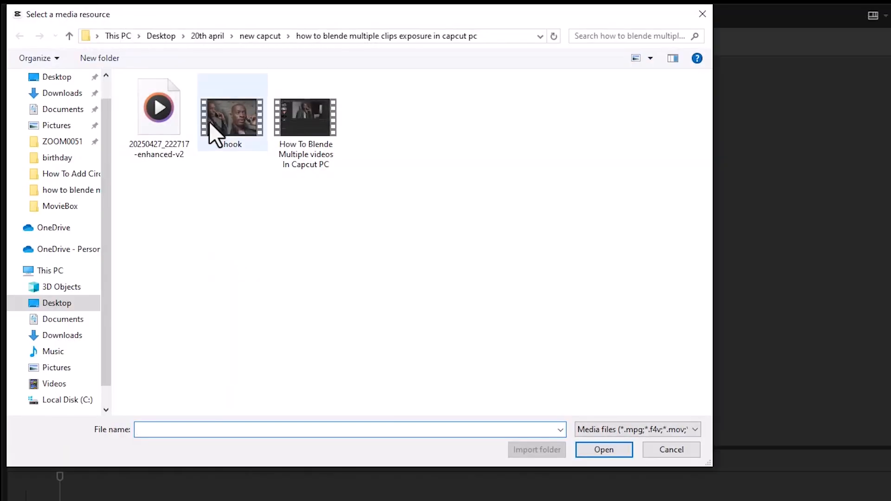
pyautogui.click(209, 121)
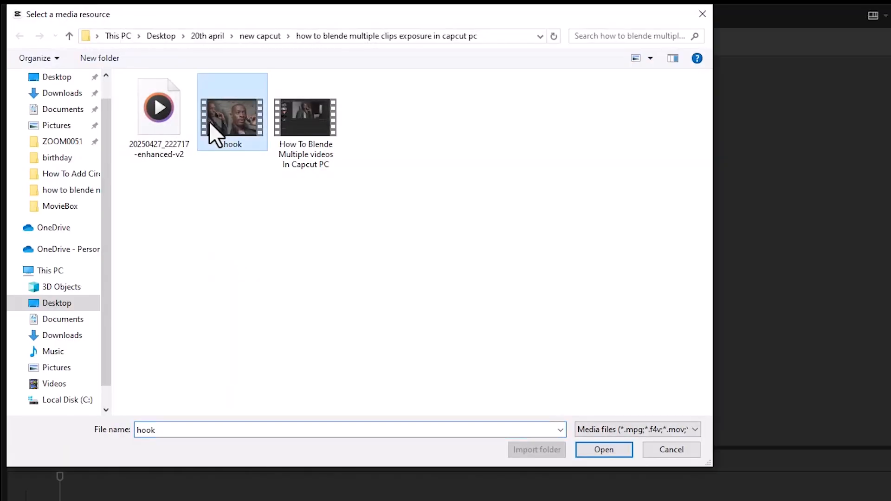
pyautogui.click(597, 447)
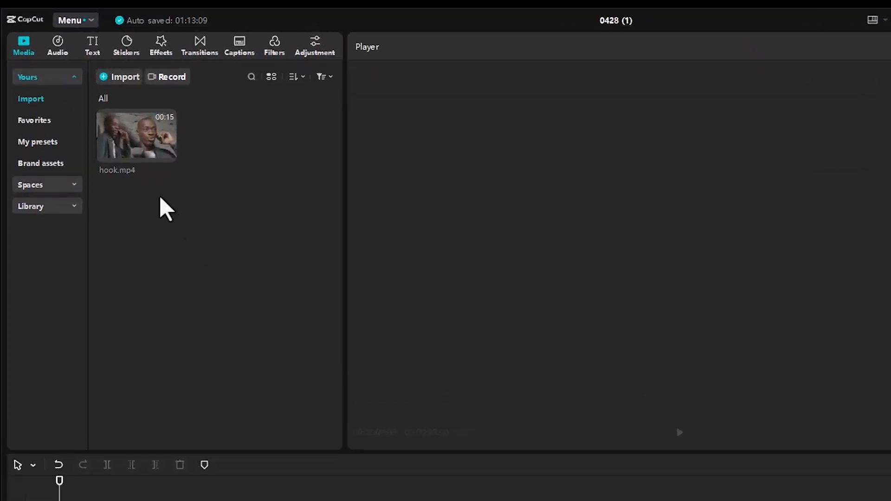
# Step: Add hook.mp4 to the timeline and select the clip there
pyautogui.click(168, 156)
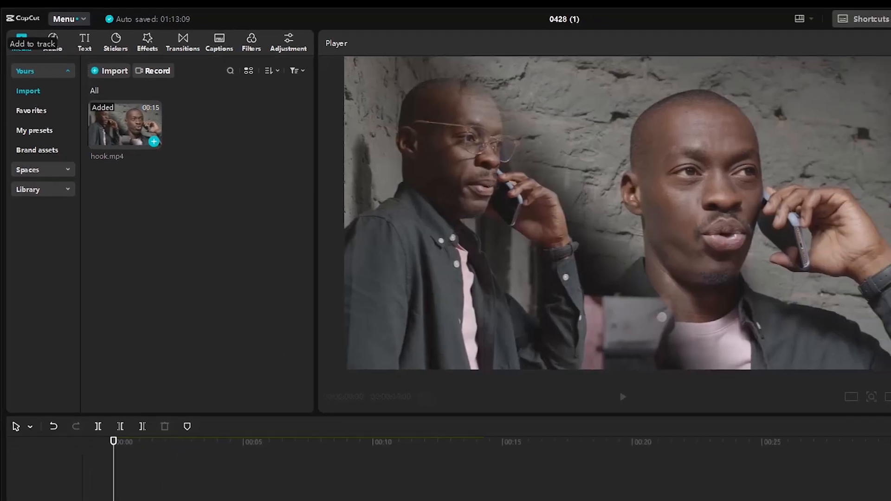
pyautogui.click(137, 422)
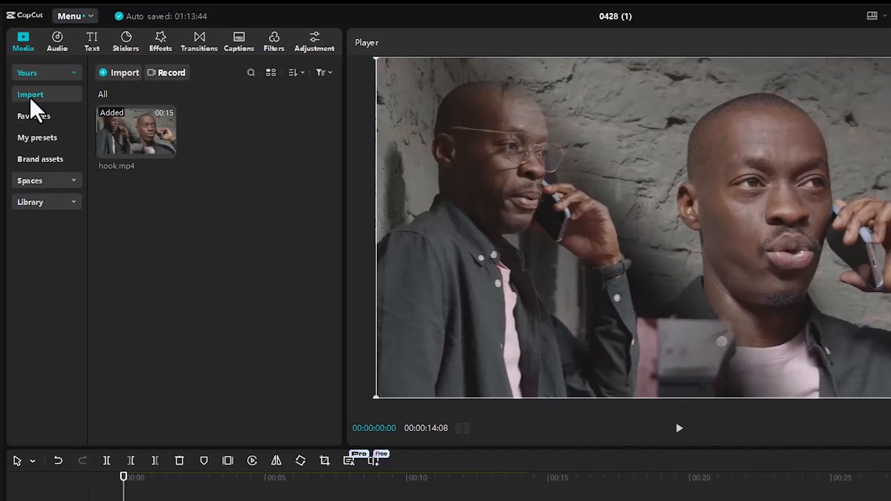
# Step: Import the "How To Blende Multiple videos In Capcut PC" video into the project's media
pyautogui.click(117, 74)
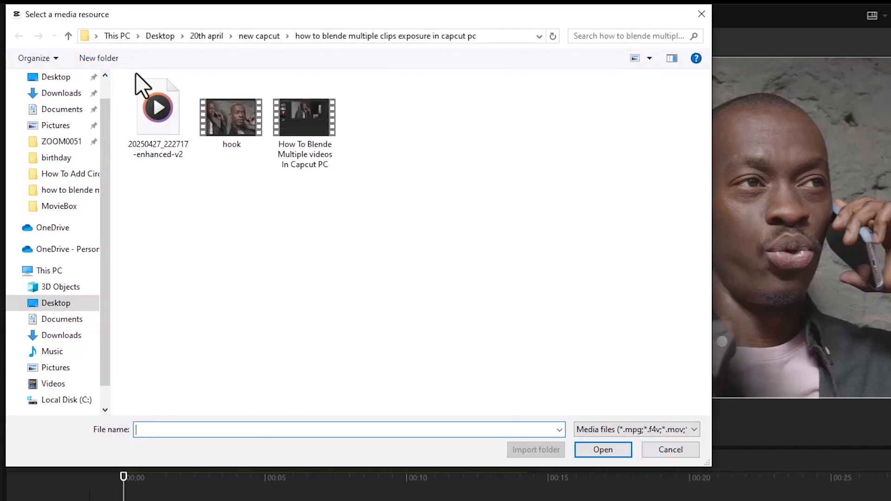
pyautogui.click(304, 122)
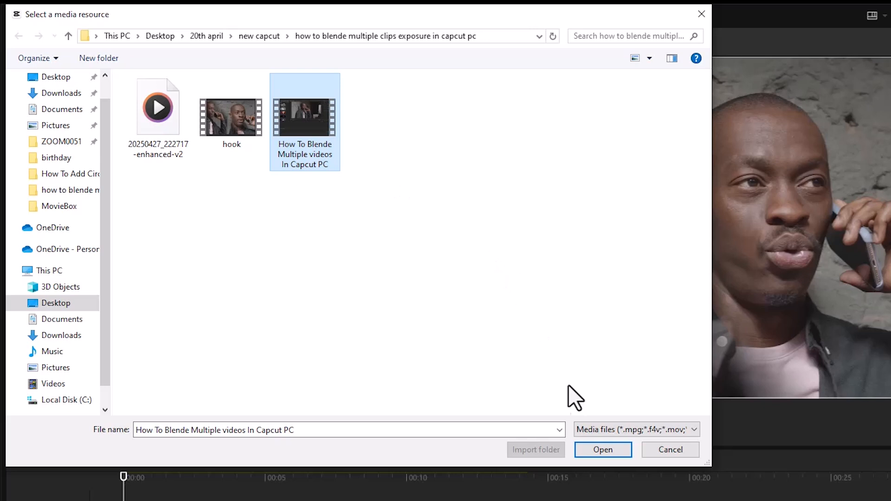
pyautogui.click(602, 450)
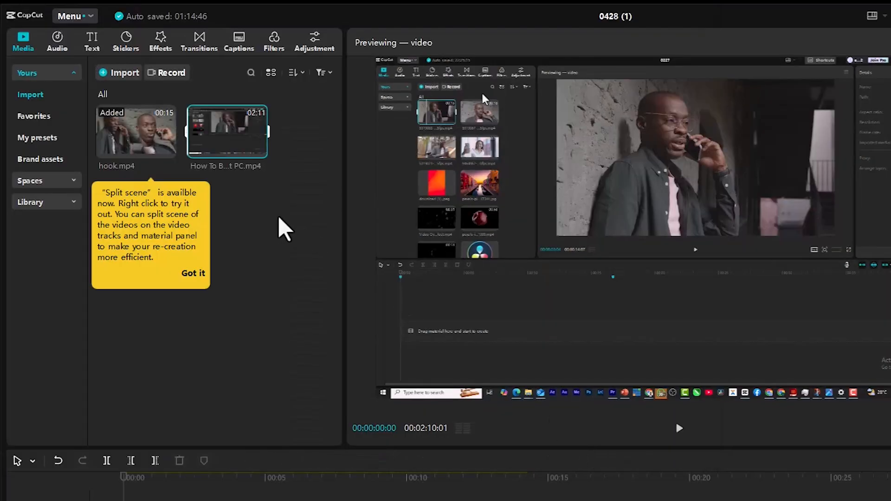
# Step: Open the screen recorder, reduce its capture area to 1473*931 and move the recording controls into clear view
pyautogui.click(168, 75)
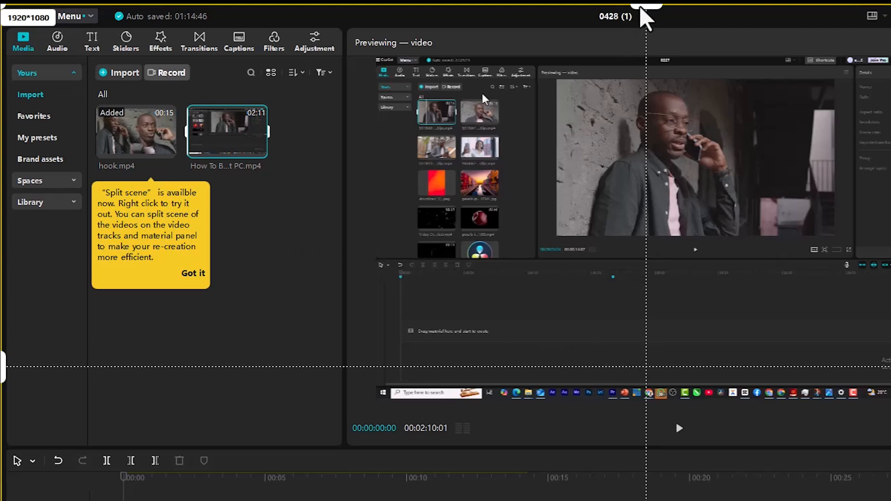
pyautogui.moveTo(645, 18); pyautogui.dragTo(644, 118)
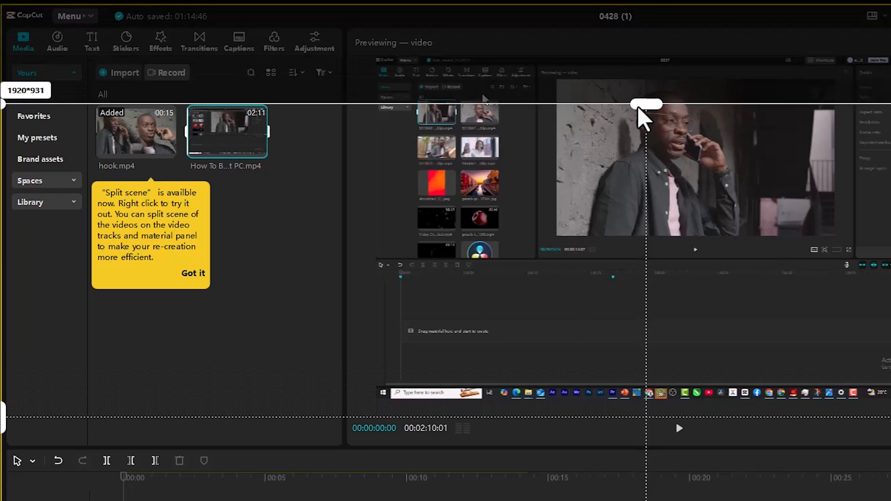
pyautogui.moveTo(10, 427); pyautogui.dragTo(298, 426)
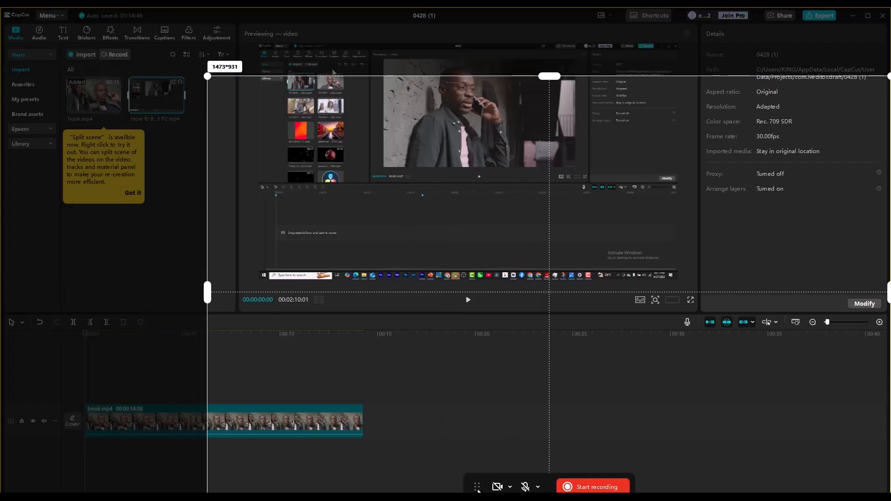
pyautogui.moveTo(478, 488); pyautogui.dragTo(660, 231)
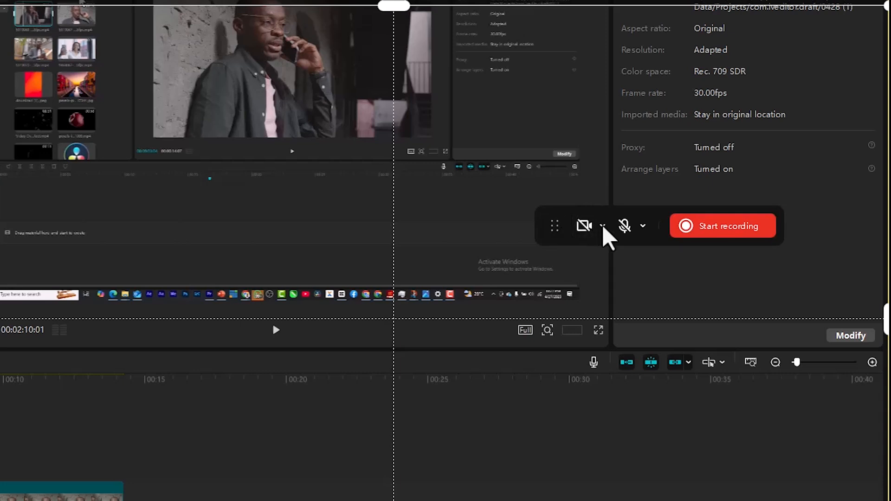
# Step: Examine the recorder's camera, recording mode and microphone options, leaving camera and microphone off
pyautogui.click(602, 226)
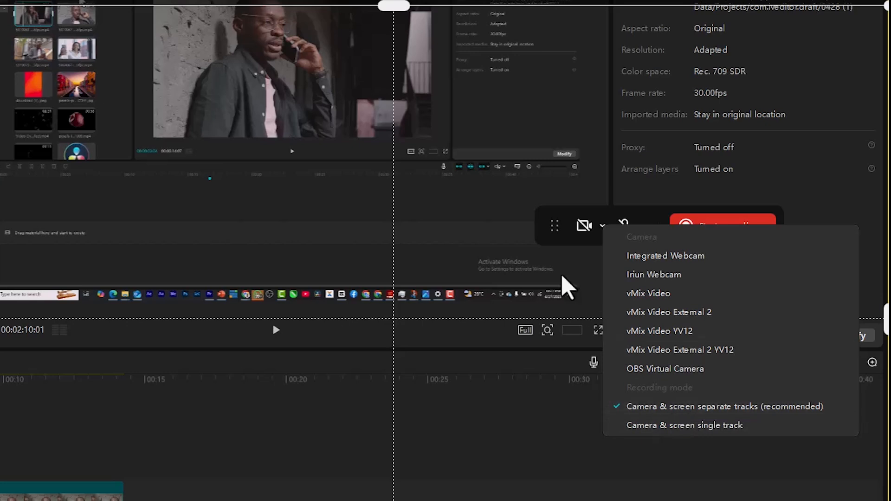
pyautogui.click(559, 241)
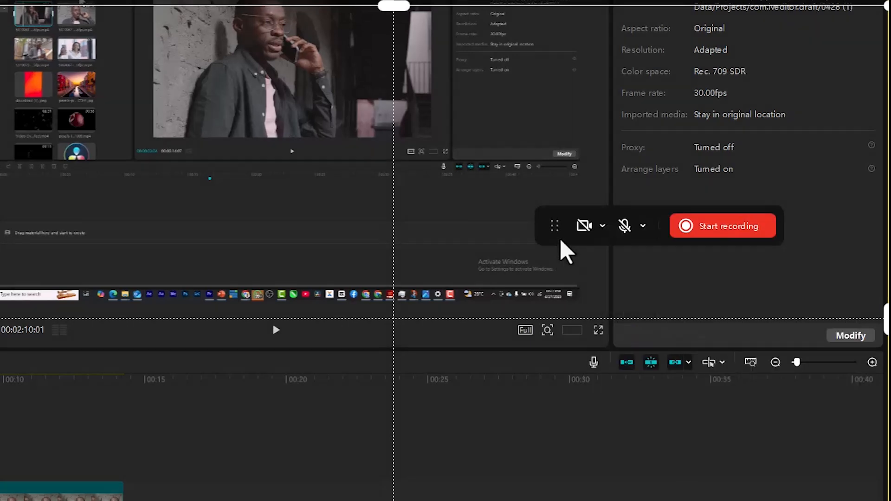
pyautogui.click(622, 232)
pyautogui.click(623, 232)
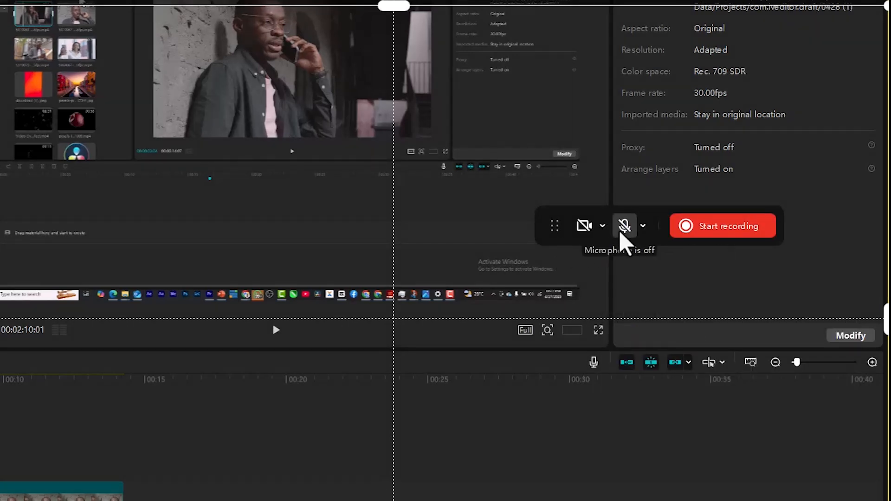
pyautogui.click(643, 226)
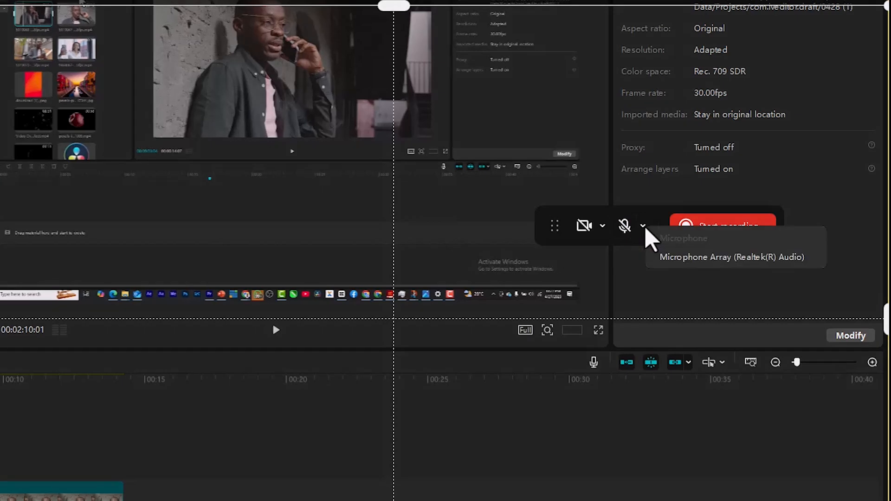
pyautogui.click(686, 252)
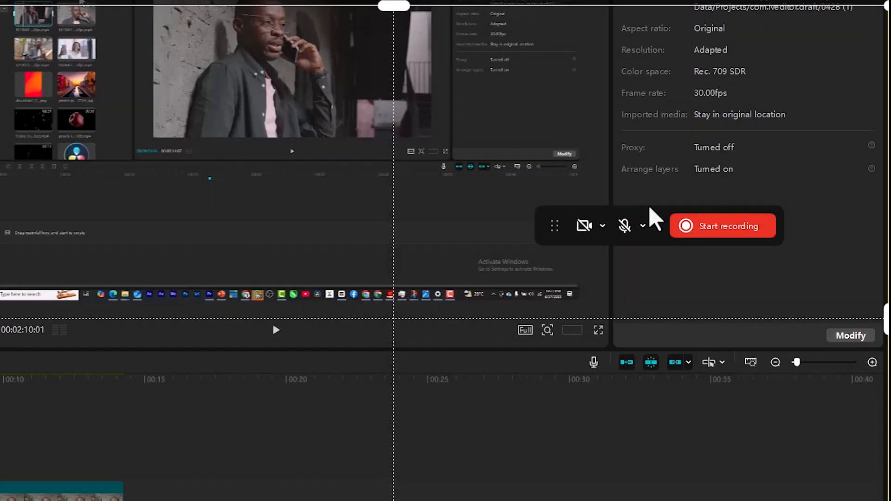
# Step: Record a short test of the selected screen area, stop it, and close its preview without downloading or editing it
pyautogui.click(715, 226)
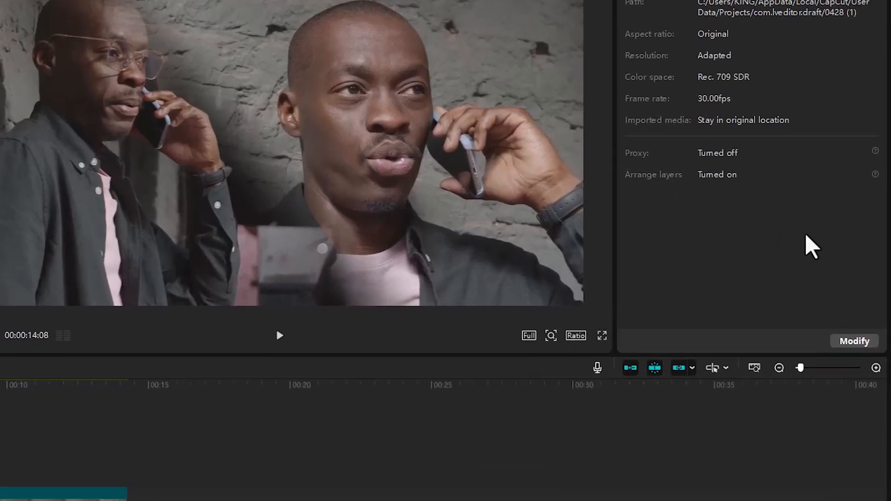
pyautogui.click(806, 235)
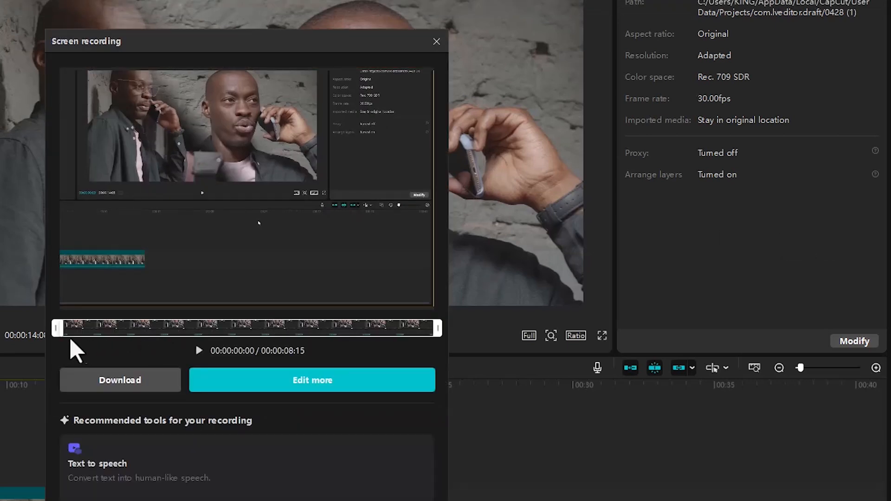
pyautogui.moveTo(57, 333)
pyautogui.mouseDown()
pyautogui.moveTo(143, 322)
pyautogui.moveTo(54, 342)
pyautogui.mouseUp()
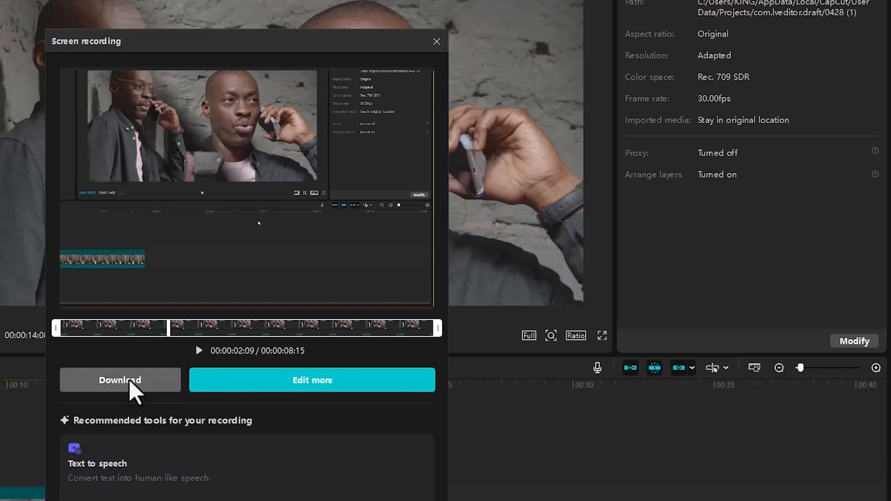
pyautogui.click(435, 41)
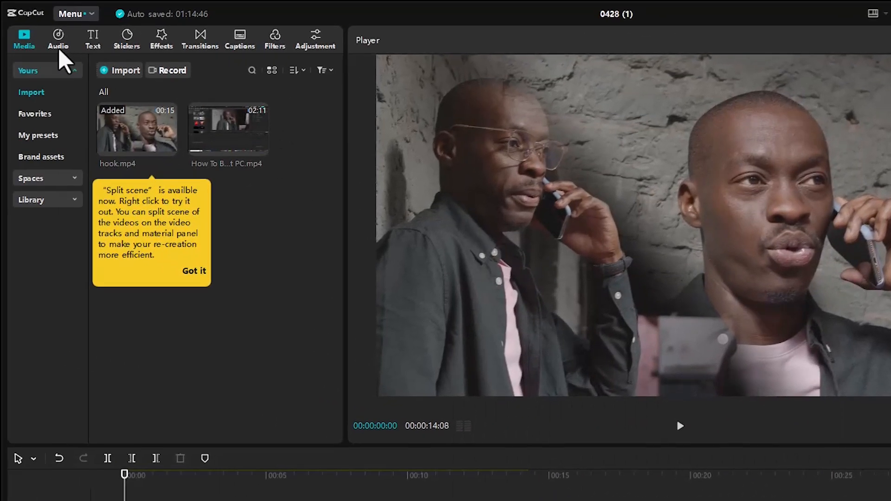
# Step: Browse the music library's categories, including Beats, Vlog, Rock, Techno, Sad, Peace&Calm, Piano and Classical
pyautogui.click(58, 47)
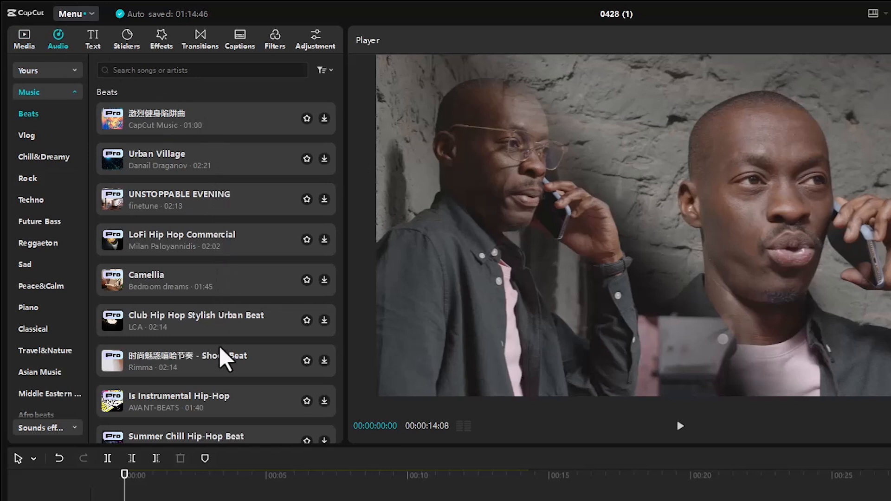
pyautogui.scroll(-2, 343, 186)
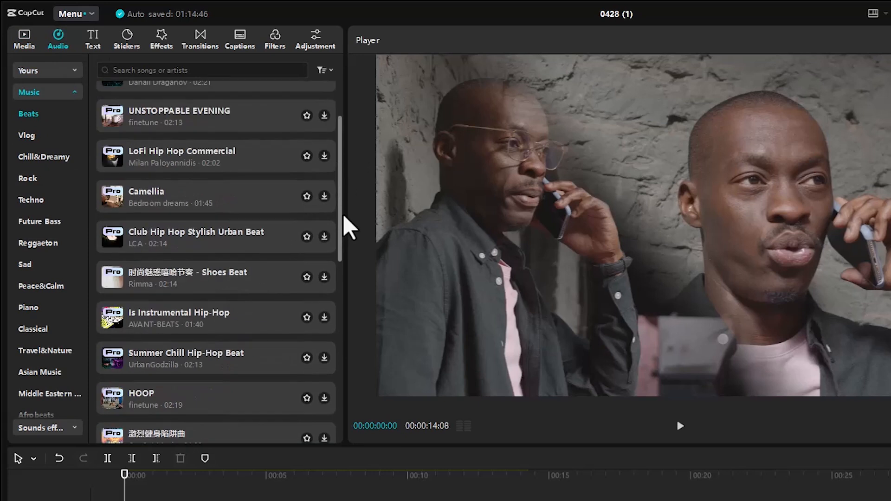
pyautogui.moveTo(354, 174); pyautogui.dragTo(358, 119)
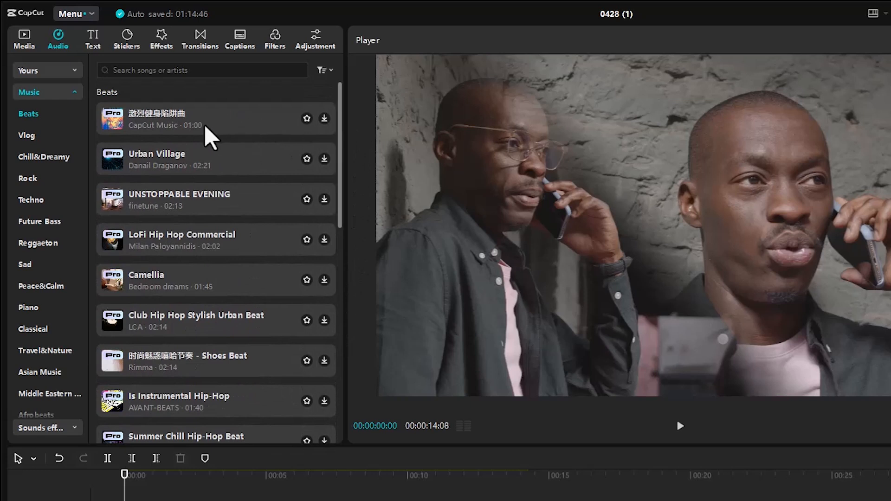
pyautogui.click(53, 135)
pyautogui.click(48, 184)
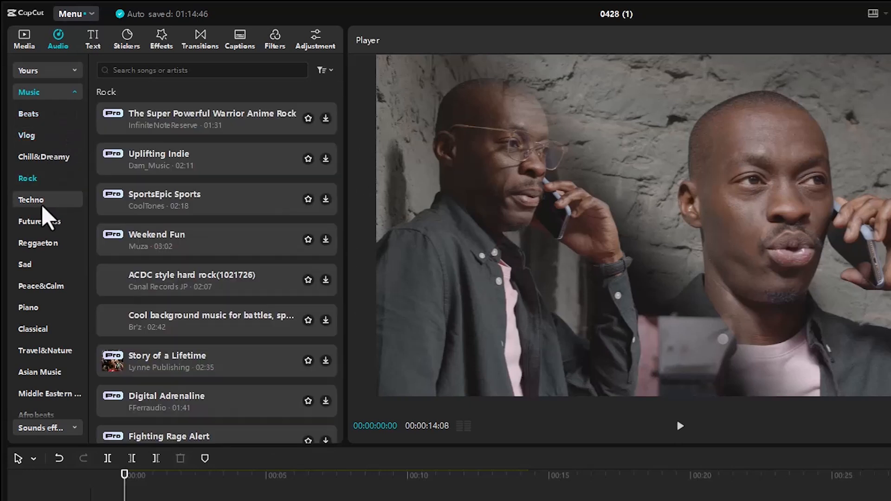
pyautogui.click(41, 207)
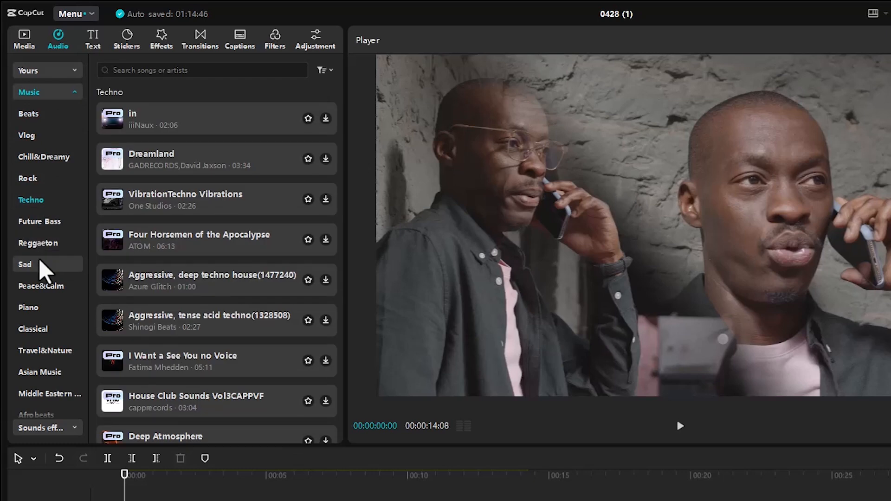
pyautogui.click(40, 263)
pyautogui.click(44, 285)
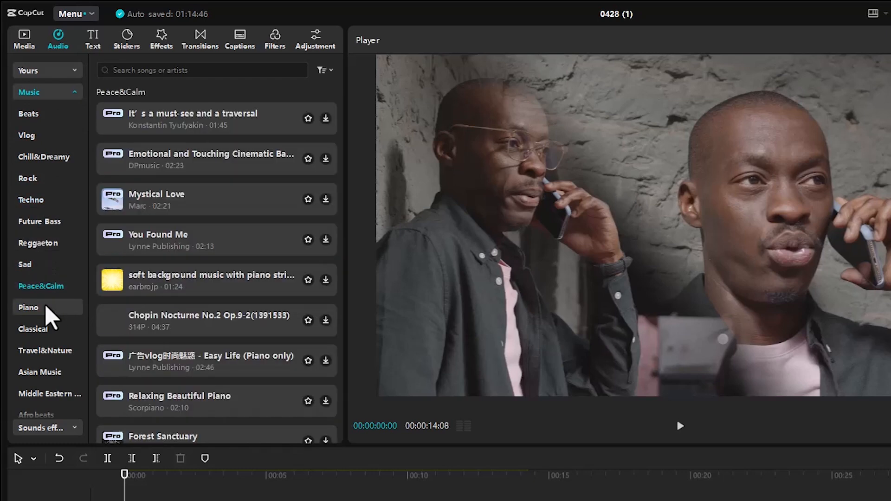
pyautogui.click(45, 304)
pyautogui.click(48, 329)
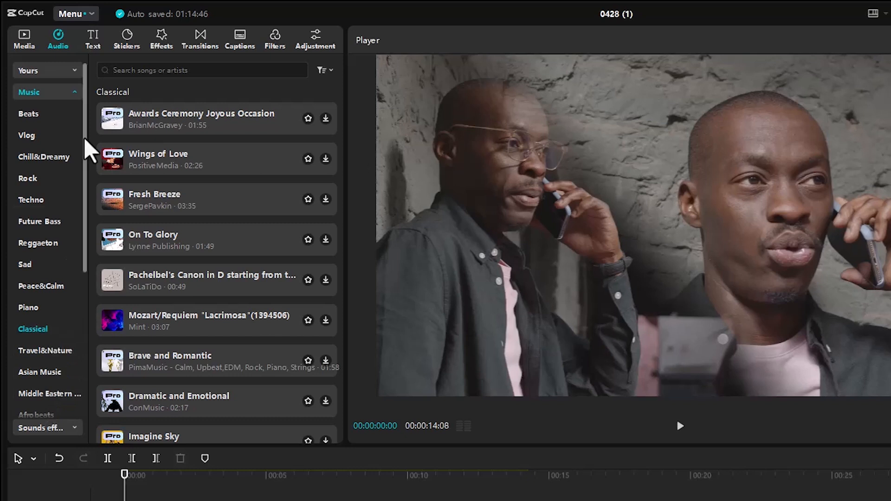
# Step: Add a Default text clip at the start of the timeline, above the hook video
pyautogui.click(94, 42)
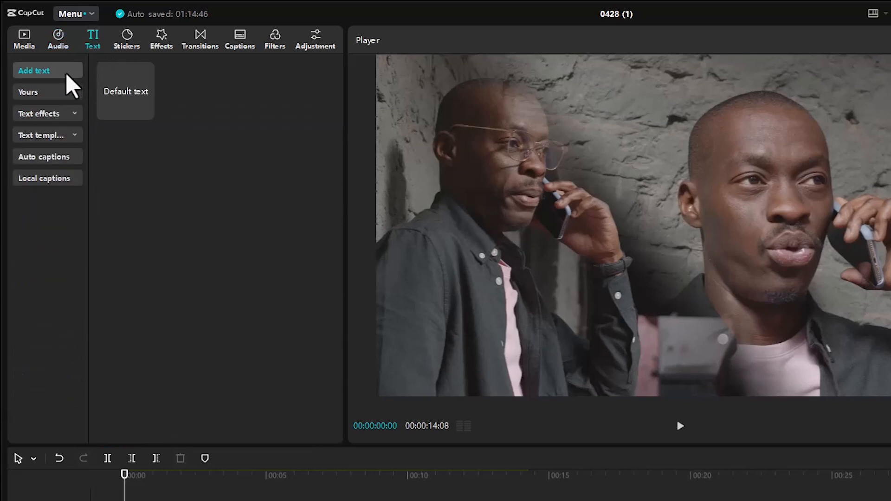
pyautogui.click(119, 89)
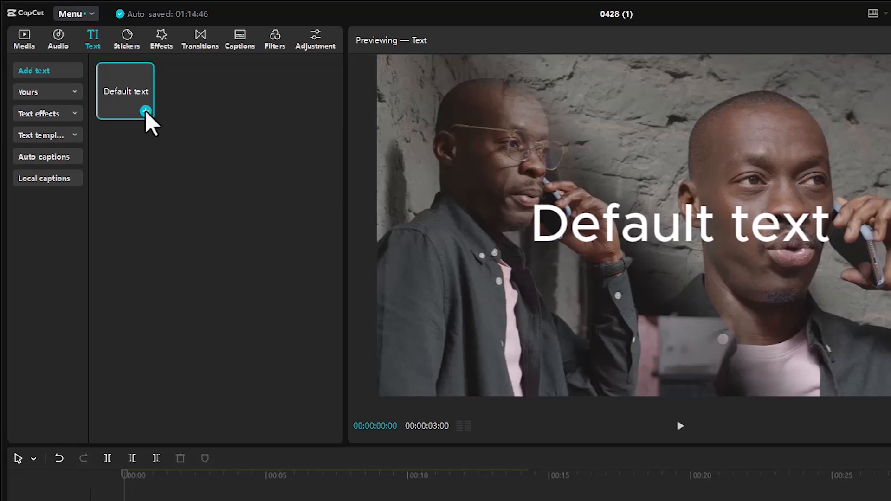
pyautogui.click(146, 111)
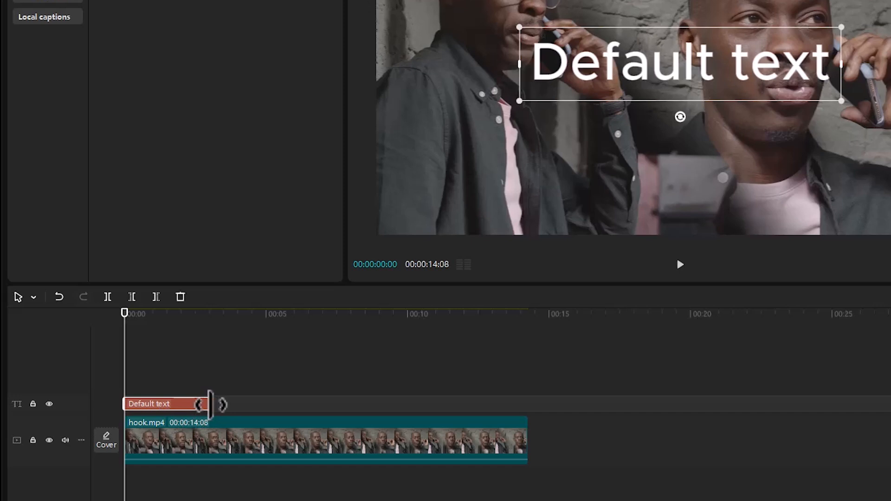
# Step: Stretch the text clip to the video's length, shift it to about 3 seconds, trim its end, and place the playhead at 00:00:07:07
pyautogui.moveTo(210, 404); pyautogui.dragTo(525, 404)
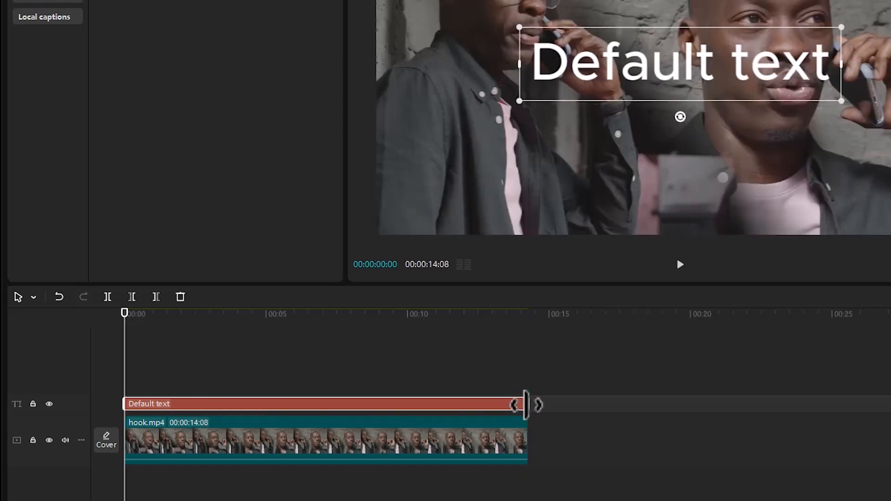
pyautogui.moveTo(354, 405); pyautogui.dragTo(444, 407)
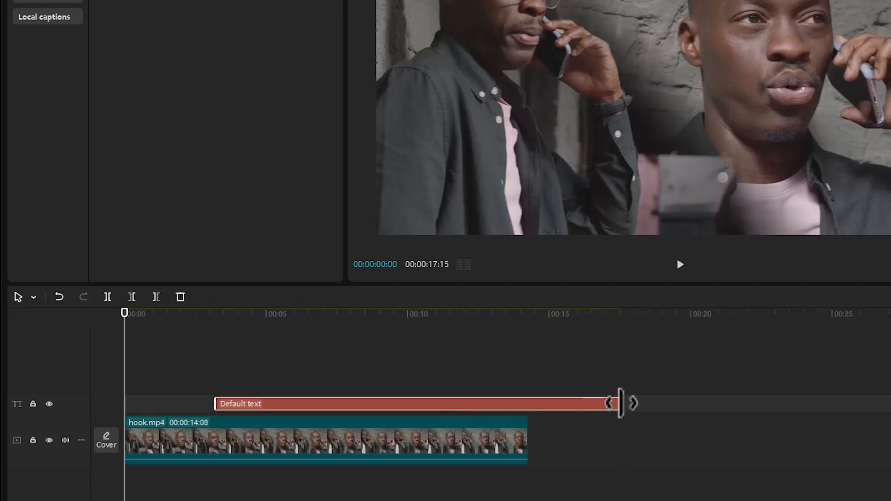
pyautogui.moveTo(621, 403); pyautogui.dragTo(402, 397)
pyautogui.click(329, 315)
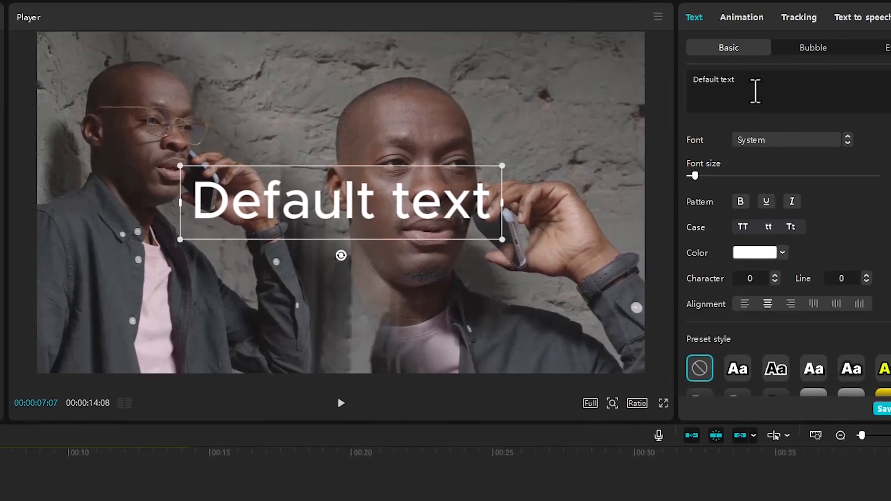
# Step: Replace the default text with "TEXT" and set its font size to 53
pyautogui.doubleClick(660, 106)
pyautogui.moveTo(659, 106); pyautogui.dragTo(629, 106)
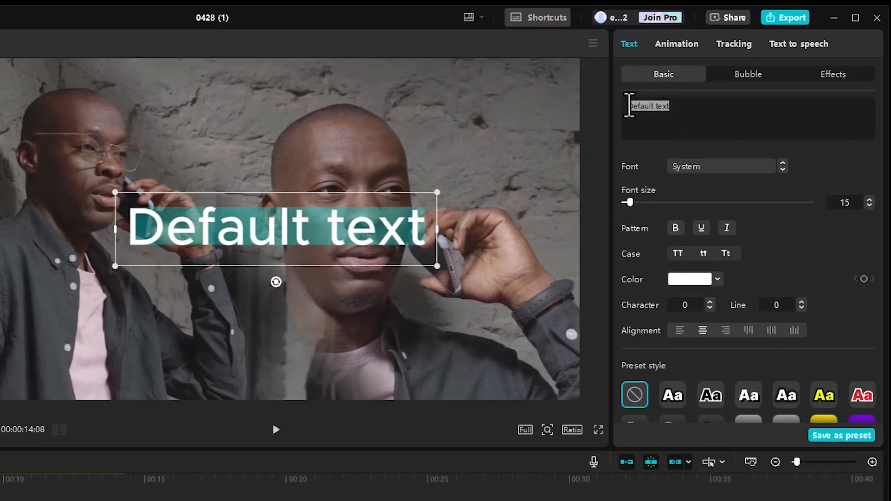
pyautogui.write('TEXT')
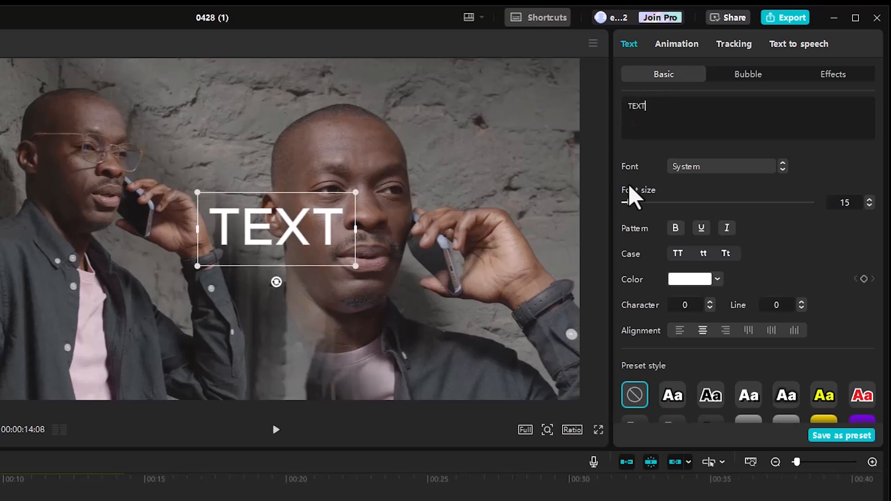
pyautogui.moveTo(630, 202); pyautogui.dragTo(654, 203)
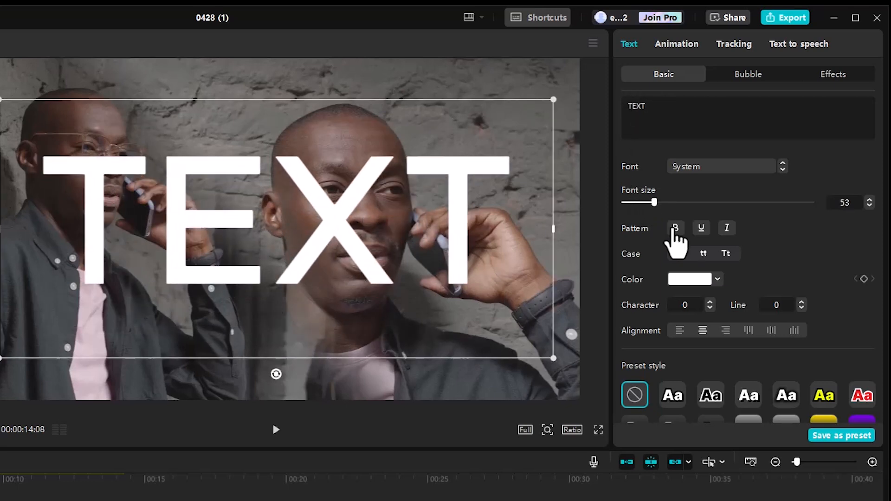
# Step: Make the text bold and italic, trying underline and turning it back off
pyautogui.click(674, 229)
pyautogui.click(701, 229)
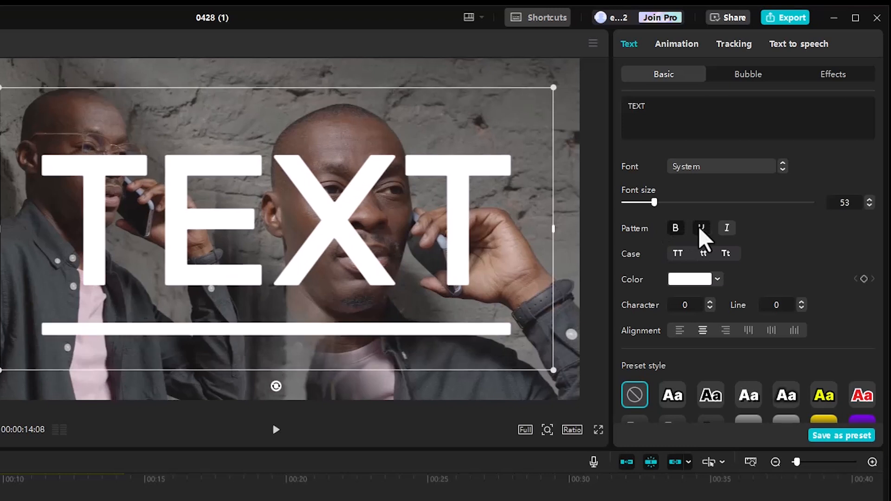
pyautogui.click(725, 230)
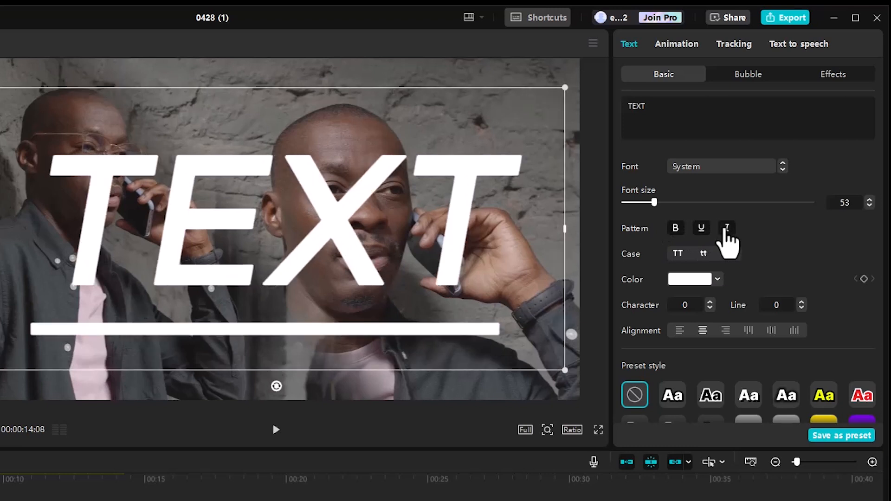
pyautogui.click(702, 228)
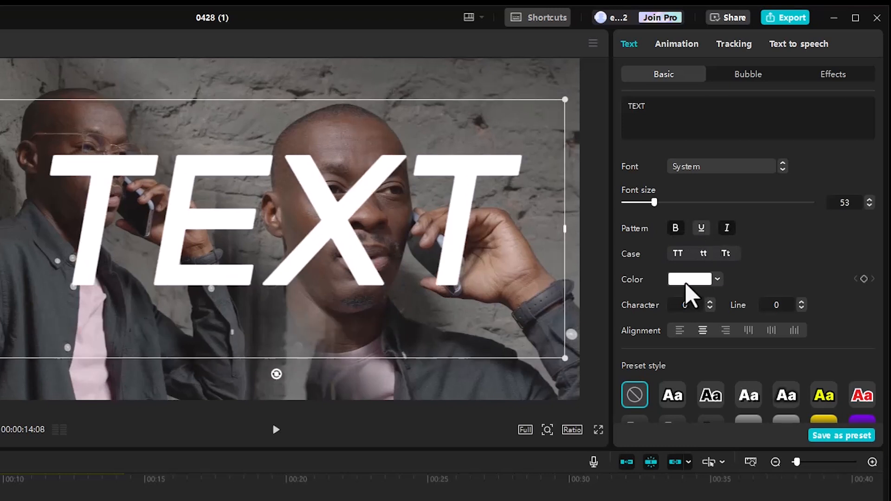
# Step: Try red and blue as the text color, settle on near-white, and left-align the text
pyautogui.click(688, 280)
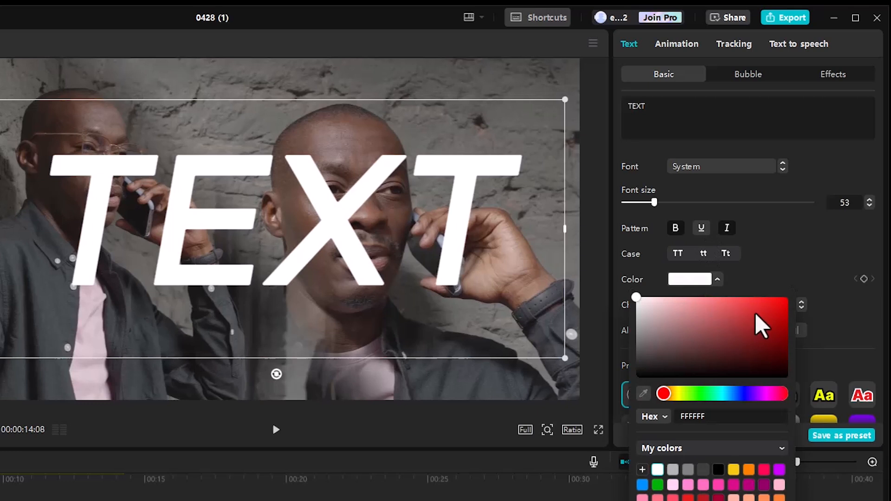
pyautogui.click(772, 313)
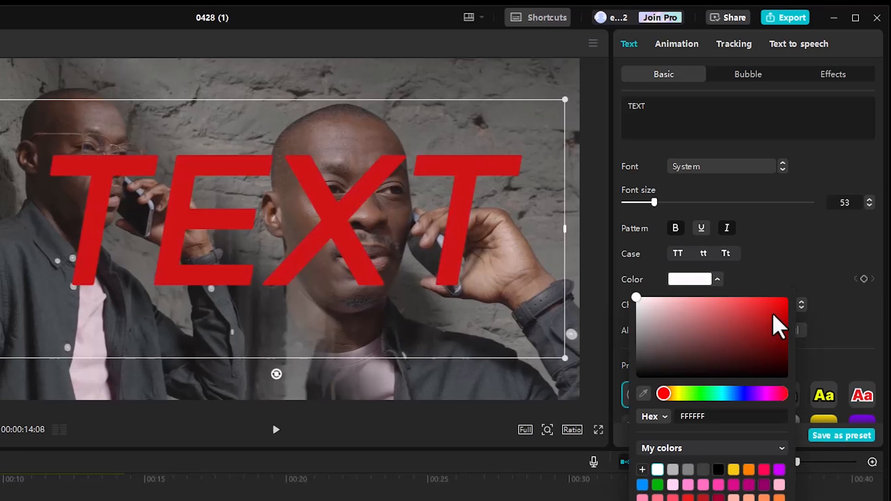
pyautogui.click(749, 394)
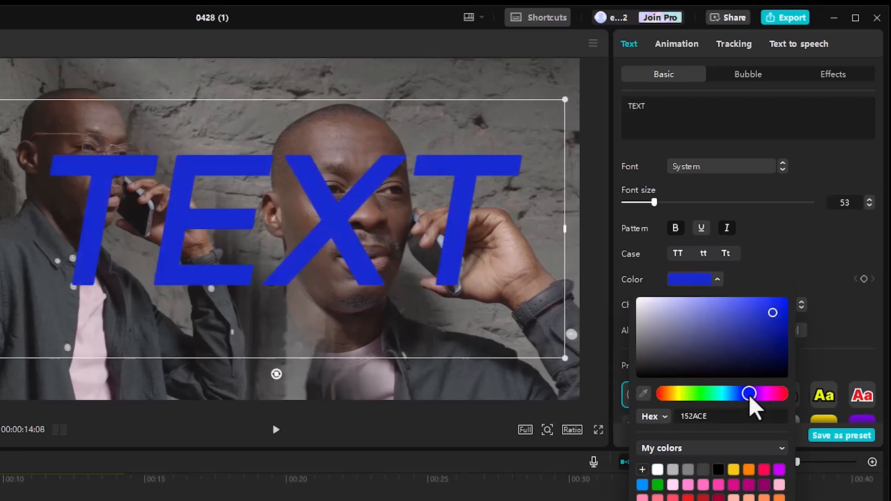
pyautogui.click(637, 303)
pyautogui.click(770, 278)
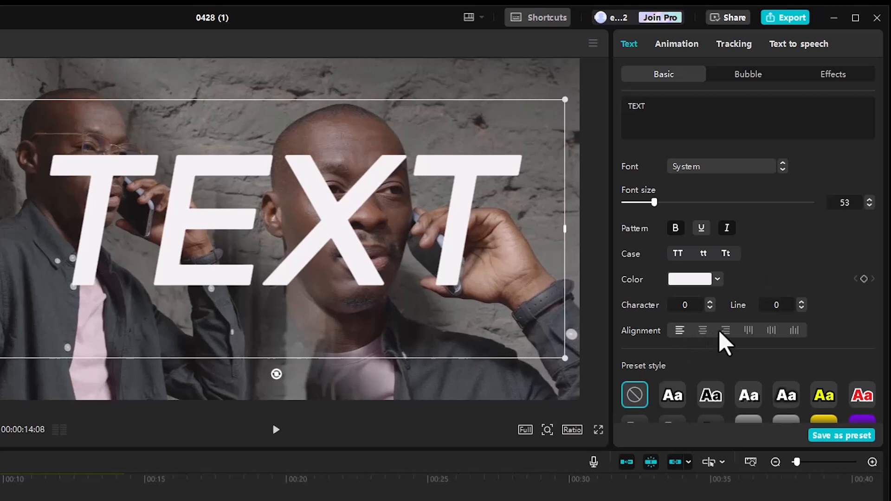
# Step: Try the black-outlined preset styles on the text and apply the white preset with a drop shadow
pyautogui.moveTo(884, 218); pyautogui.dragTo(881, 278)
pyautogui.click(681, 249)
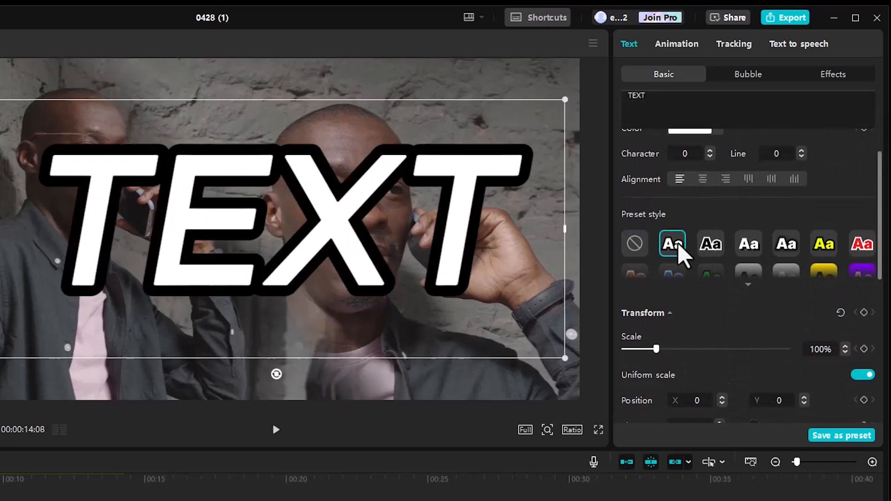
pyautogui.click(710, 252)
pyautogui.click(740, 247)
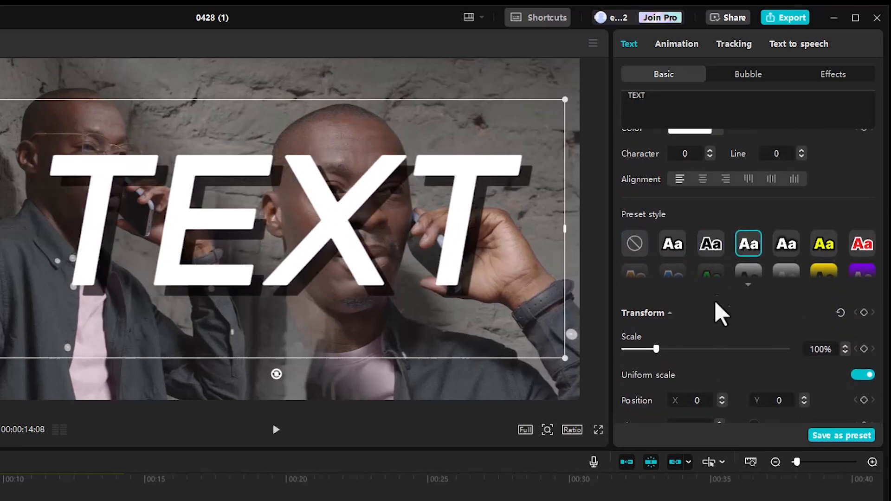
# Step: Set the text's X position to 100 and try its opacity slider, leaving it at 100%
pyautogui.scroll(-5, 863, 283)
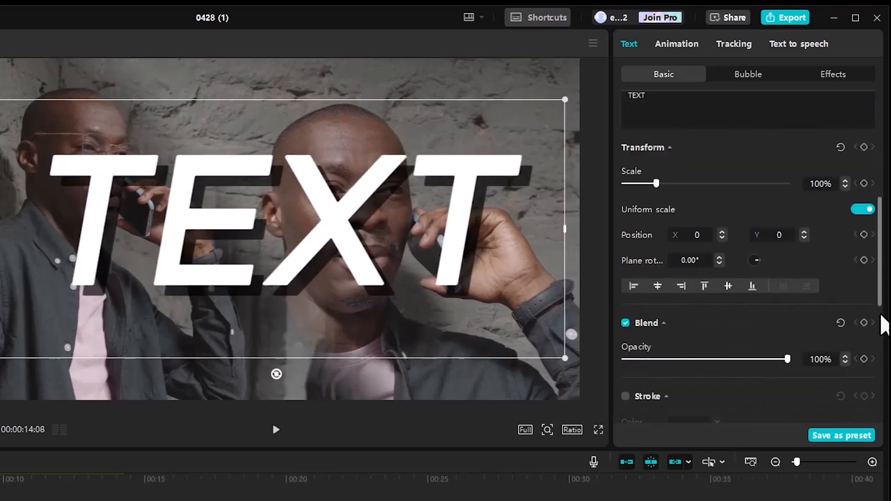
pyautogui.click(695, 170)
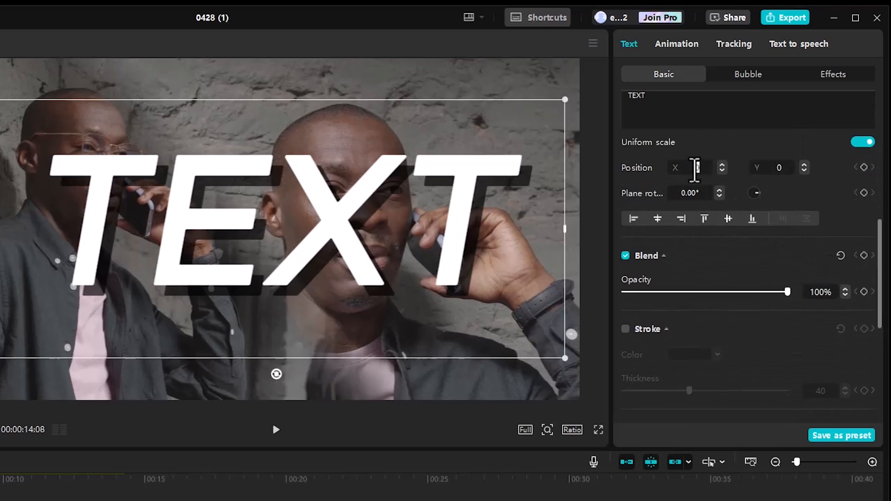
pyautogui.write('100')
pyautogui.press('Return')
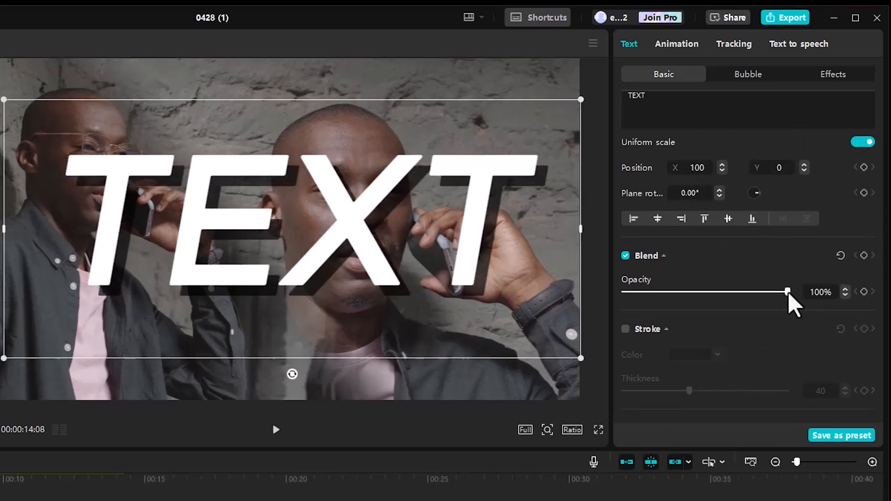
pyautogui.moveTo(783, 292)
pyautogui.mouseDown()
pyautogui.moveTo(695, 291)
pyautogui.moveTo(800, 287)
pyautogui.mouseUp()
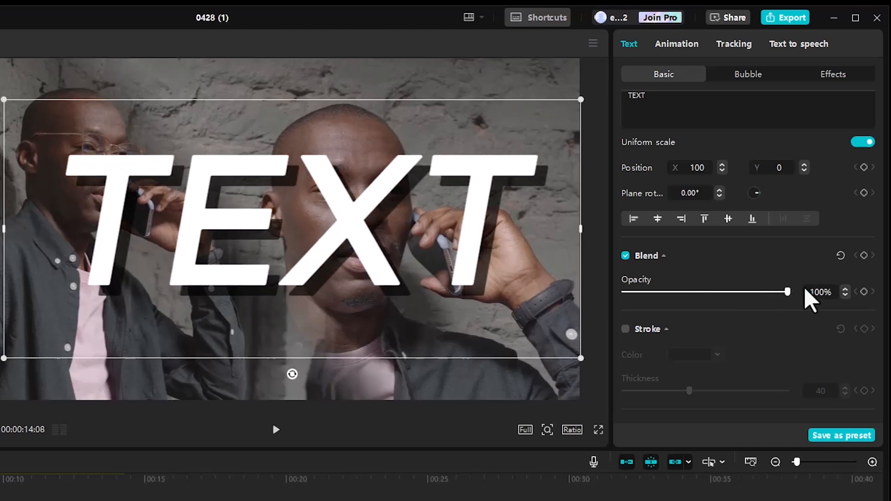
# Step: Enable a black stroke around the text and increase its thickness slightly
pyautogui.click(626, 330)
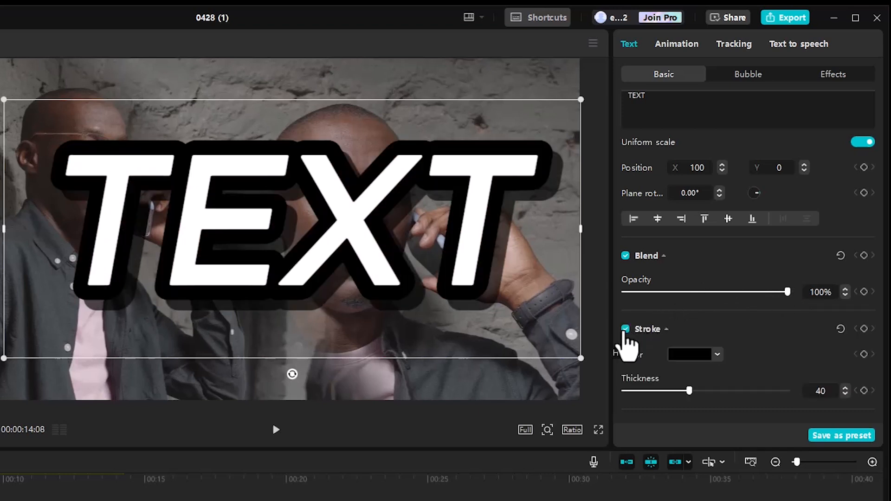
pyautogui.click(689, 356)
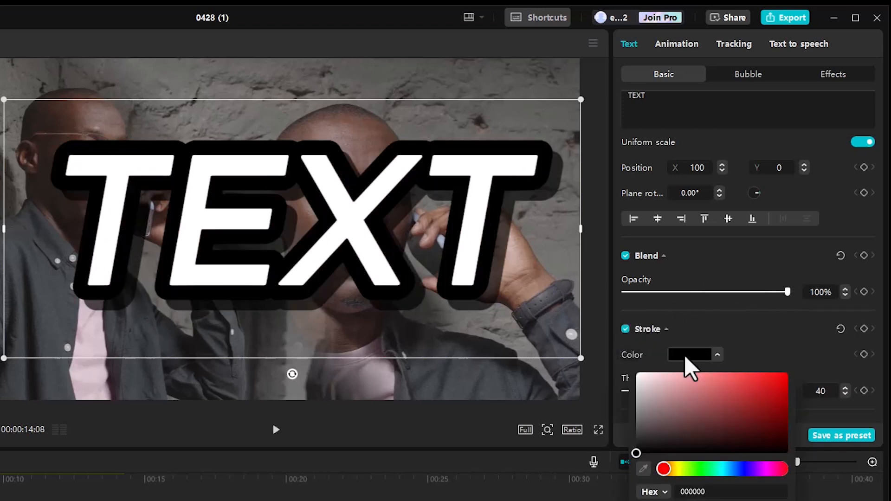
pyautogui.click(750, 352)
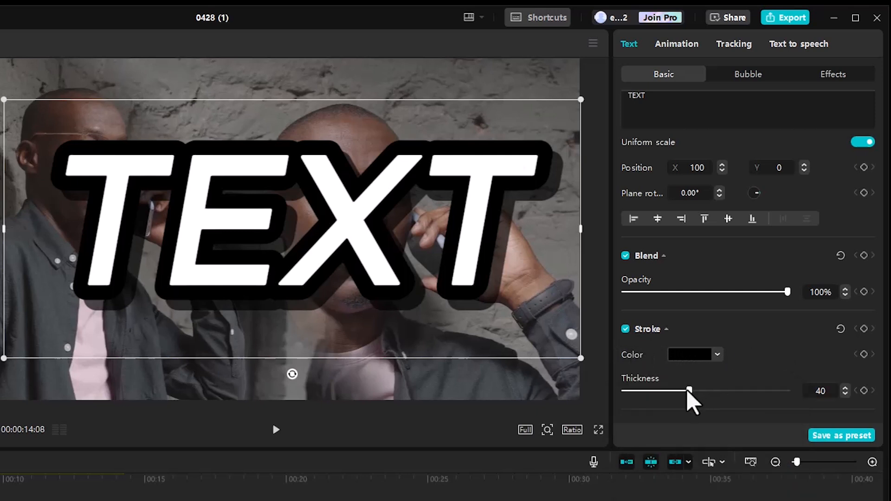
pyautogui.moveTo(689, 391)
pyautogui.mouseDown()
pyautogui.moveTo(733, 391)
pyautogui.moveTo(693, 391)
pyautogui.mouseUp()
# Step: Try a background behind the text and turn it back off
pyautogui.moveTo(885, 299); pyautogui.dragTo(877, 390)
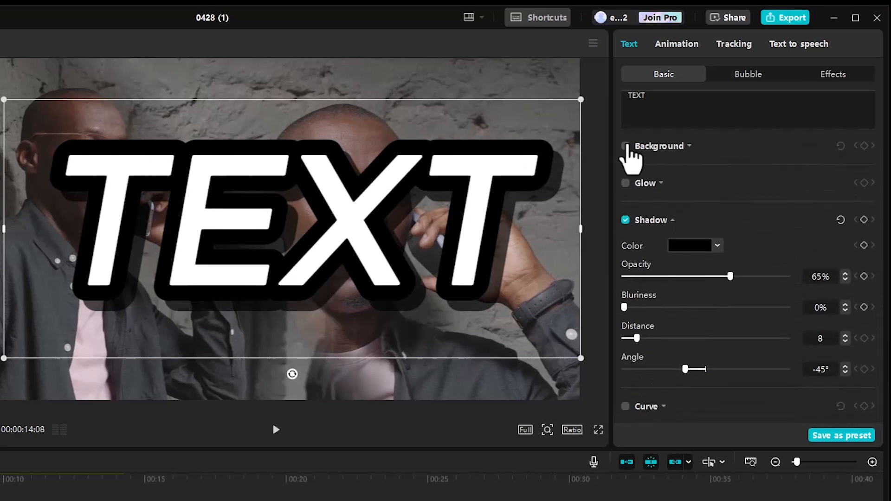
pyautogui.click(625, 146)
pyautogui.click(625, 147)
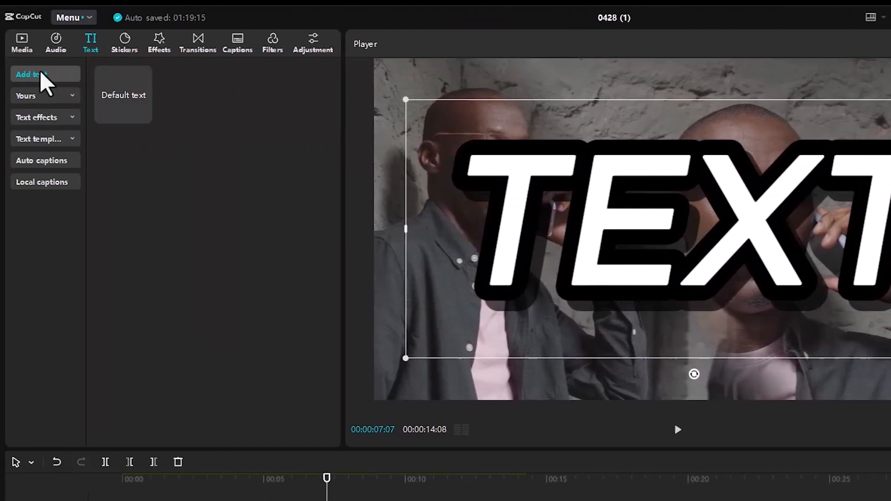
# Step: Preview the Warm-Up Game, Bolt and Fri. designs among the trending text templates
pyautogui.click(28, 139)
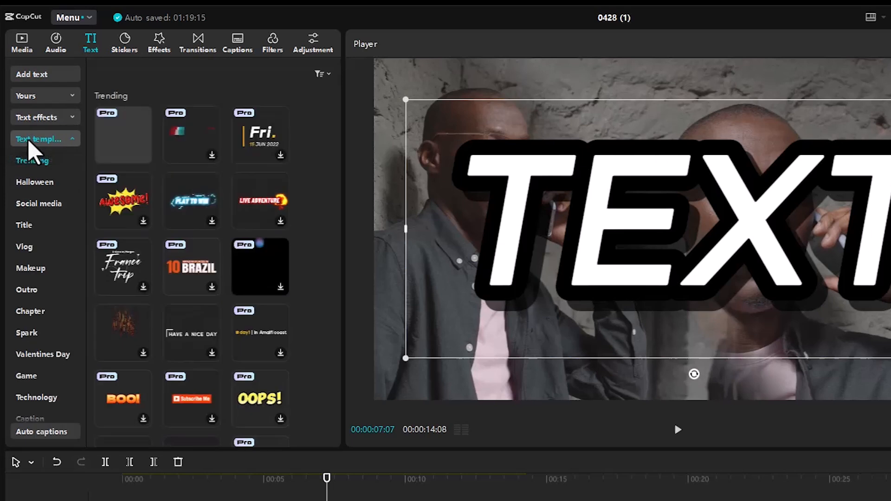
pyautogui.click(123, 135)
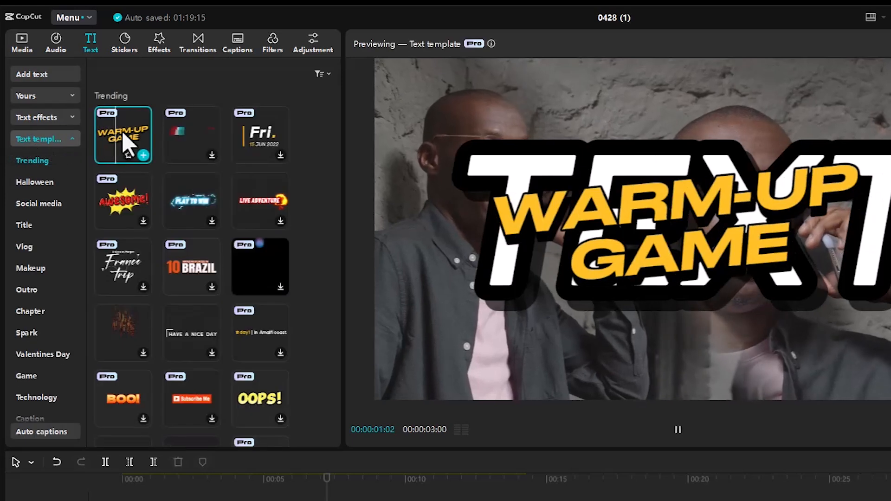
pyautogui.click(193, 147)
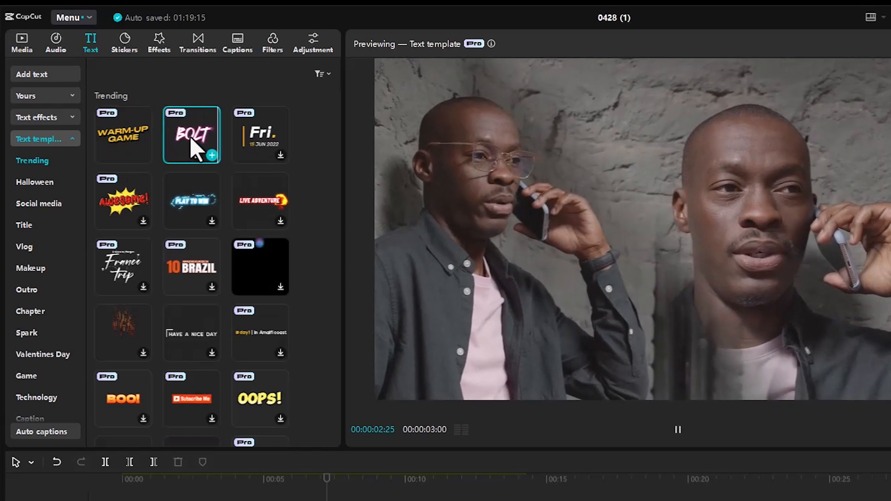
pyautogui.click(251, 143)
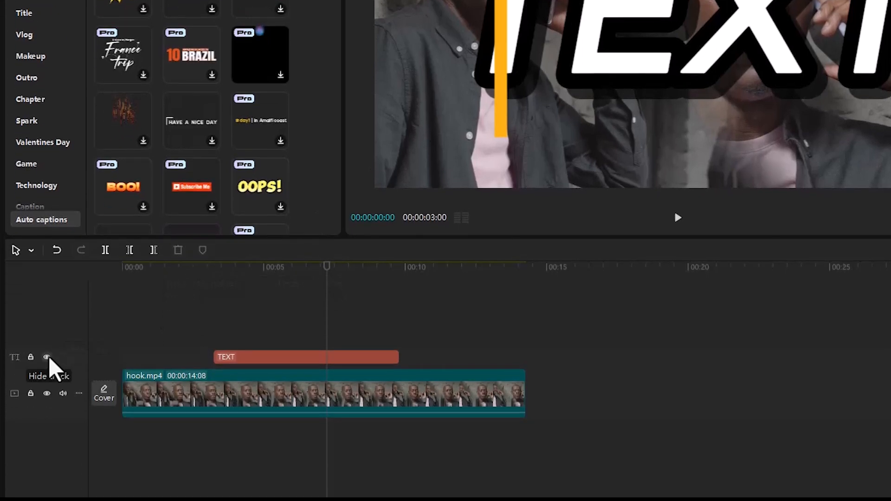
# Step: Hide the TEXT track in the timeline and preview the Live Adventure and 10 Brazil text templates
pyautogui.click(46, 357)
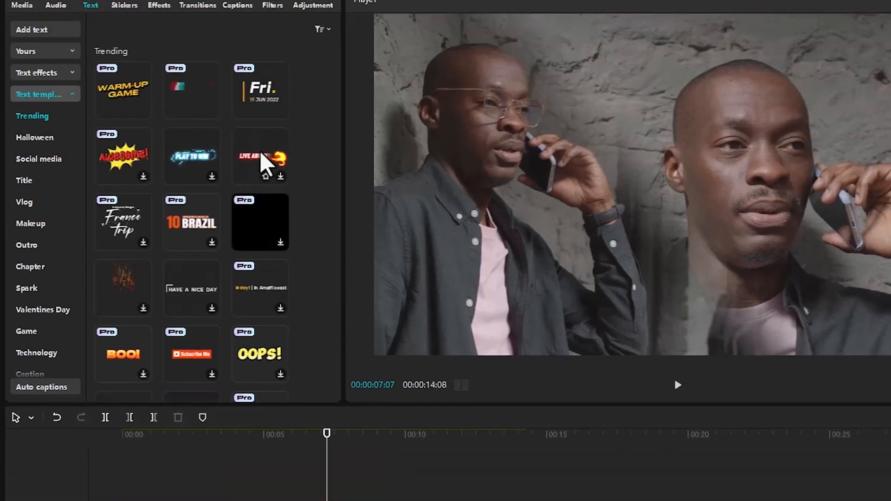
pyautogui.click(261, 154)
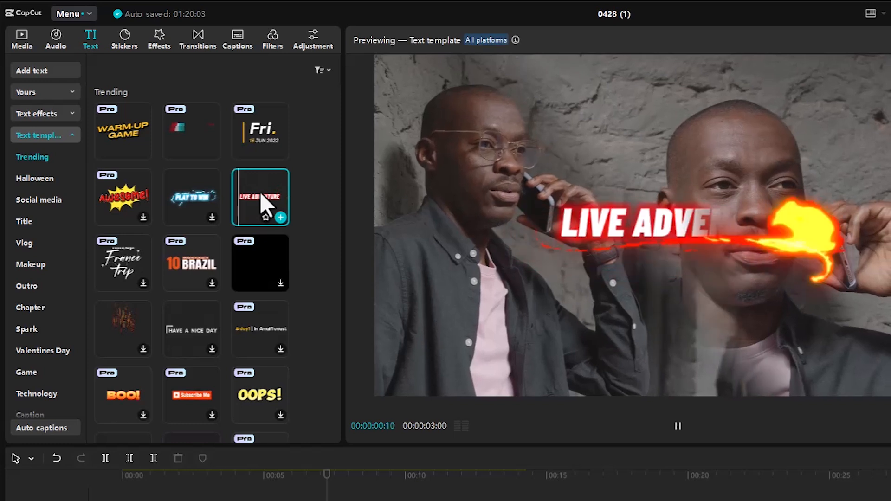
pyautogui.click(185, 277)
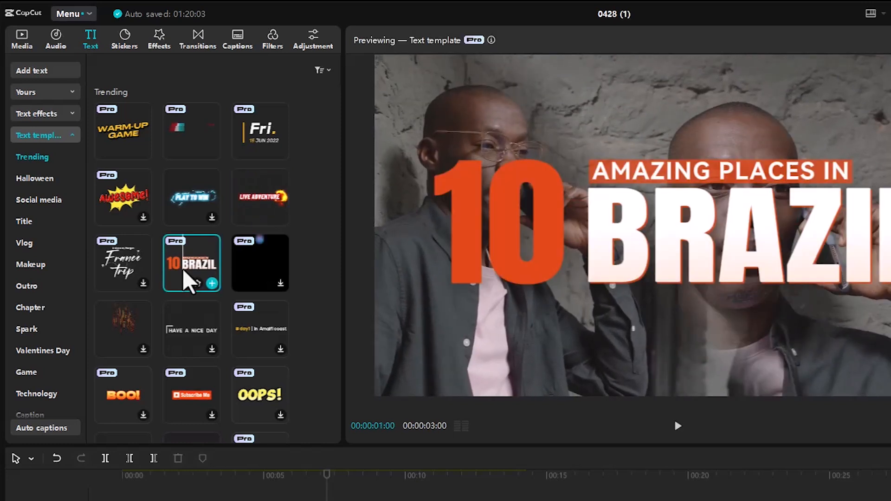
# Step: Preview several trending text effects, including the glowing white, orange, gold, dark red and yellow styles
pyautogui.click(53, 113)
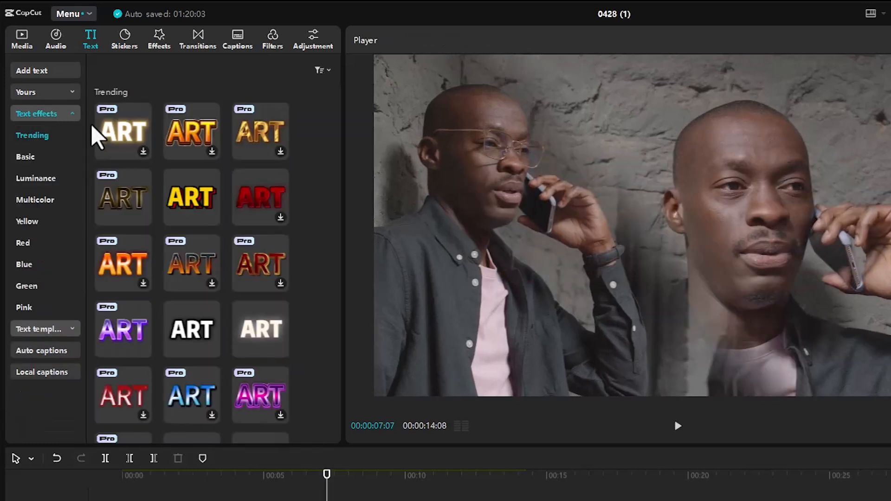
pyautogui.click(113, 135)
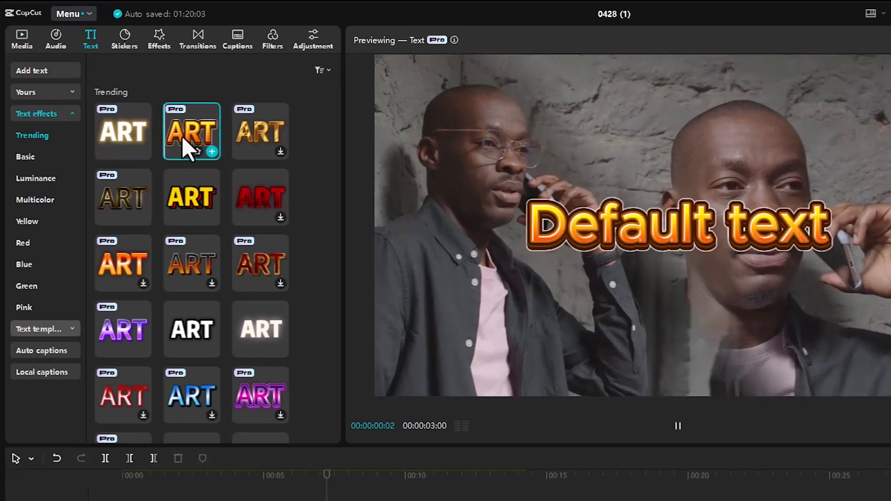
pyautogui.click(239, 135)
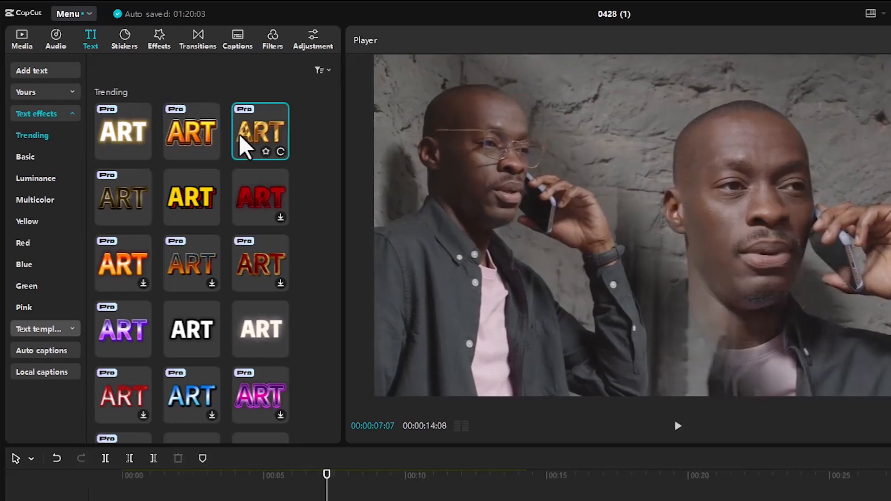
pyautogui.click(252, 199)
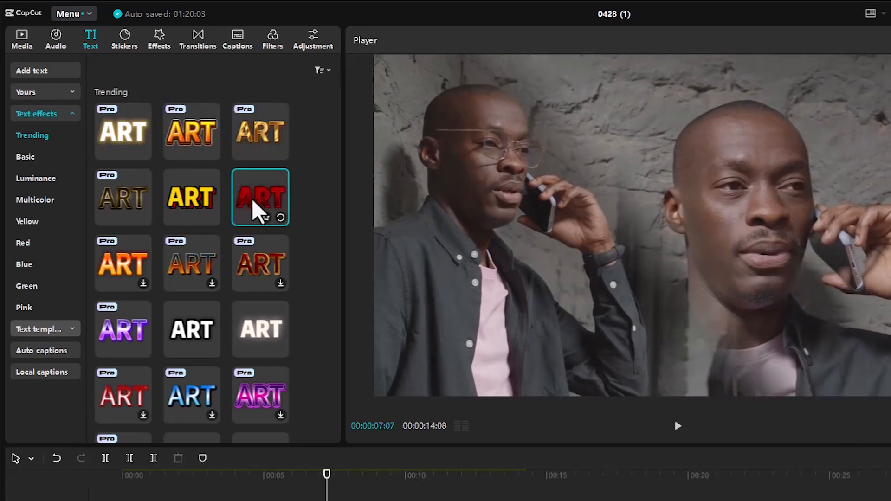
pyautogui.click(184, 199)
# Step: Browse the trending stickers and preview the first two Subscribe button stickers
pyautogui.click(123, 40)
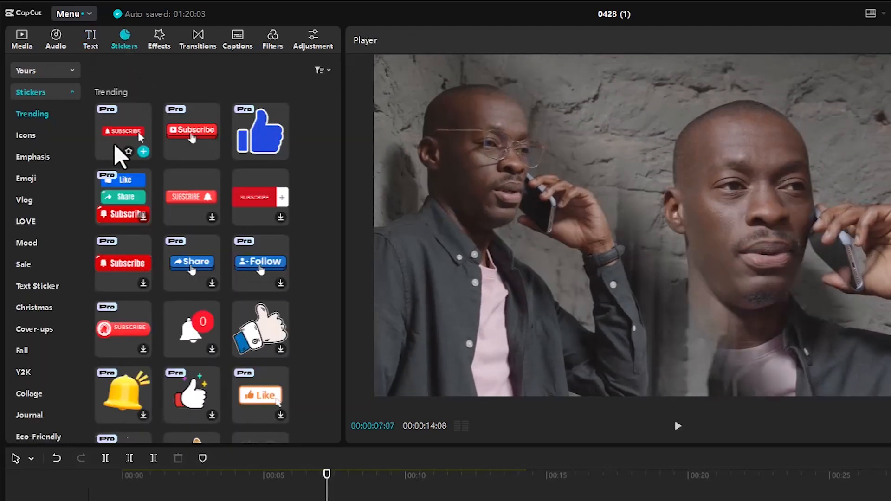
pyautogui.click(116, 141)
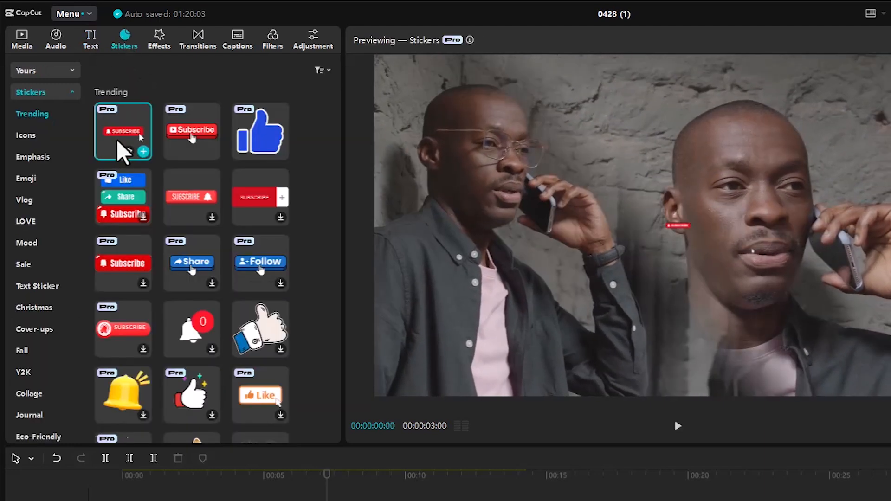
pyautogui.click(183, 132)
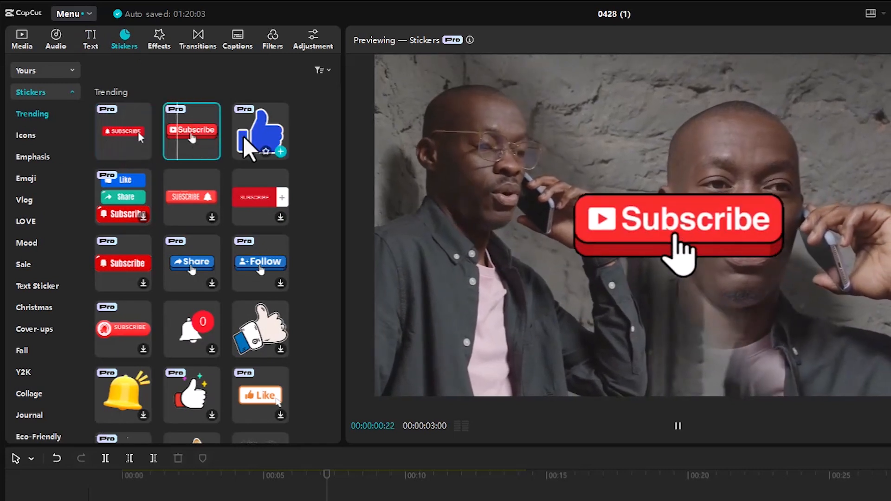
# Step: Preview the thumbs-up stickers, add the blue-cuffed one, scale it to 40%, and place it in the video frame's upper-right corner
pyautogui.click(243, 137)
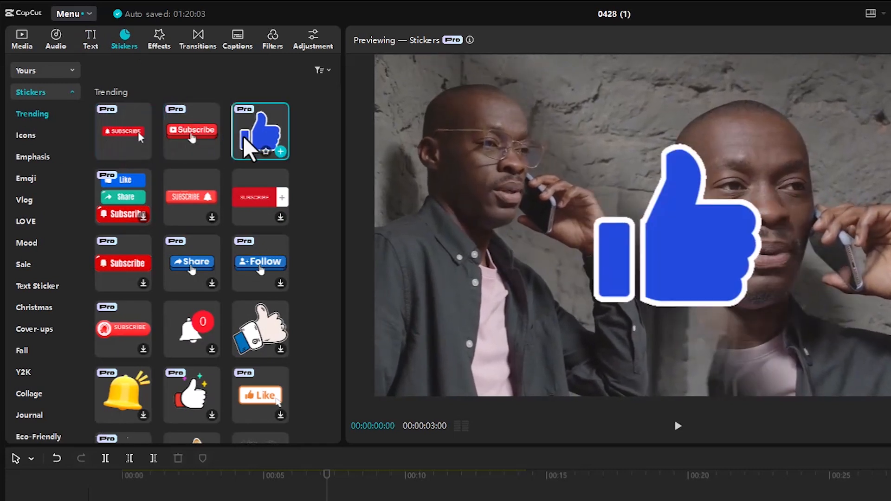
pyautogui.click(258, 342)
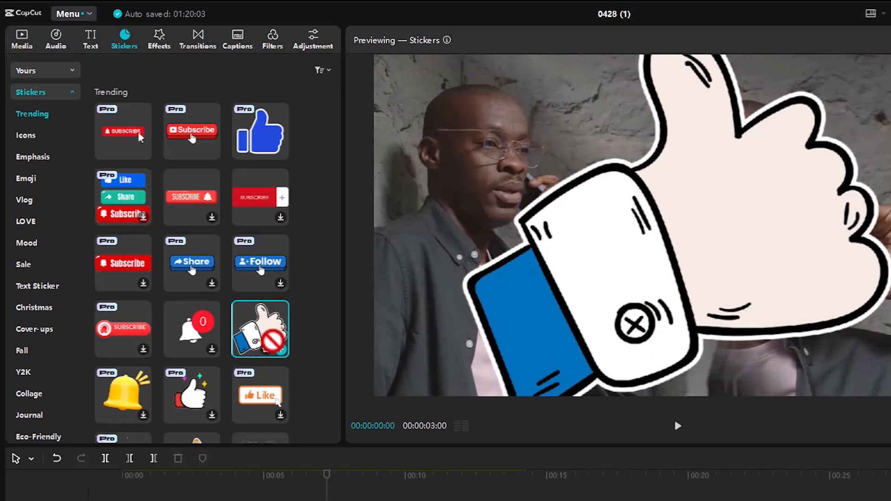
pyautogui.click(281, 349)
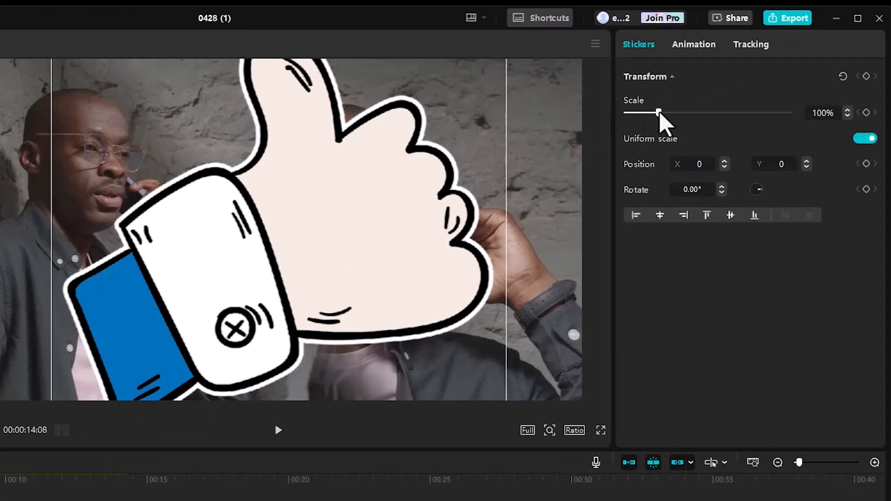
pyautogui.moveTo(660, 114); pyautogui.dragTo(639, 114)
pyautogui.moveTo(283, 214); pyautogui.dragTo(498, 129)
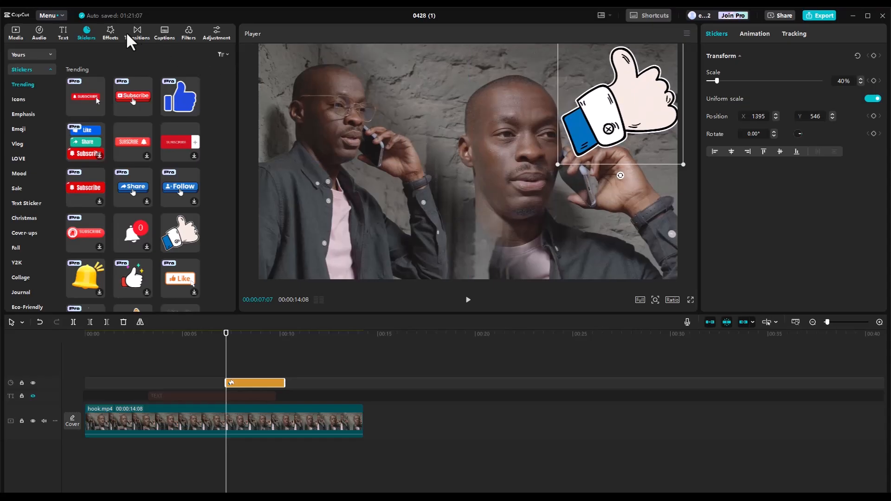
# Step: Browse the Trending, Opening & Closing, Nightclub and Lens categories of the video effects
pyautogui.click(106, 29)
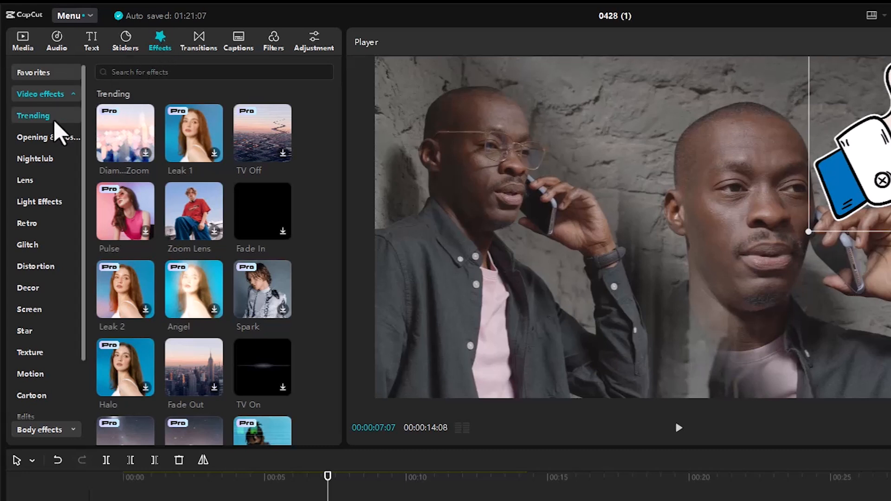
pyautogui.click(51, 137)
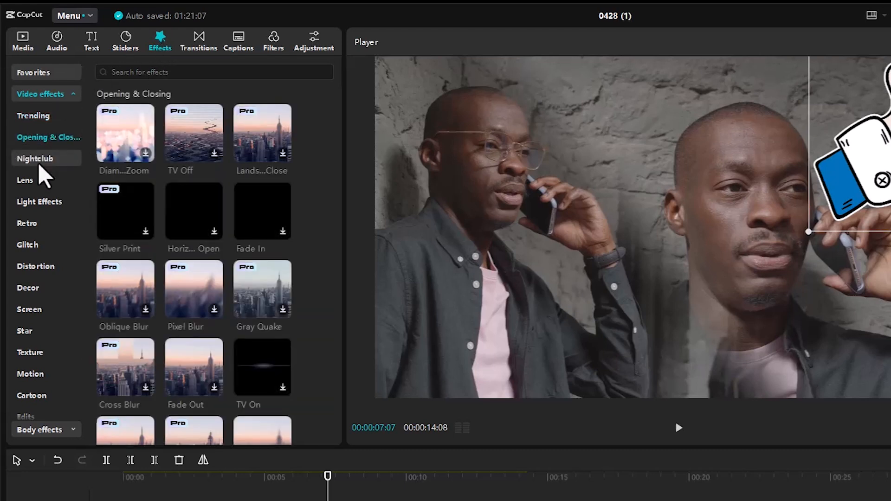
pyautogui.click(40, 165)
pyautogui.click(32, 185)
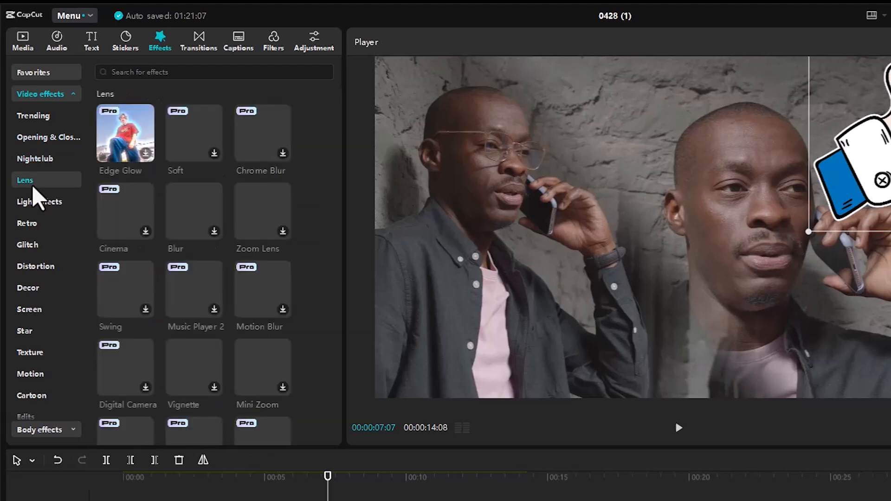
# Step: Browse the overlay transitions and try to apply White smoke at the playhead
pyautogui.click(199, 40)
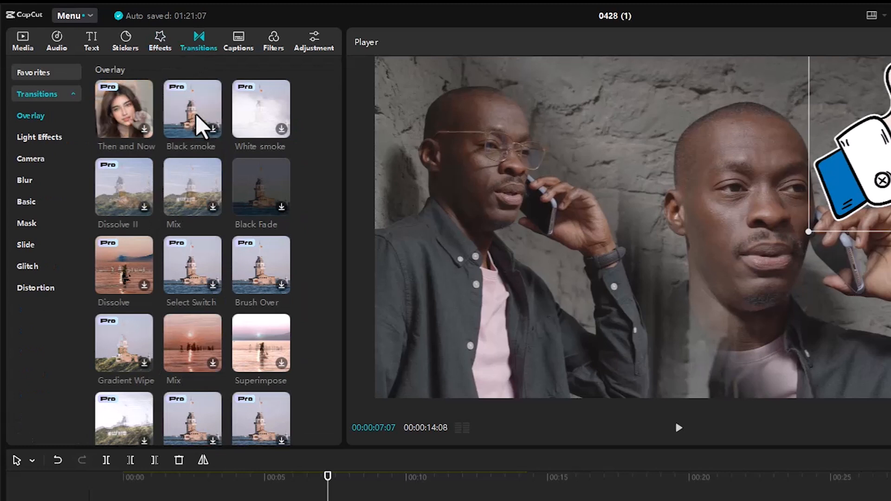
pyautogui.click(253, 100)
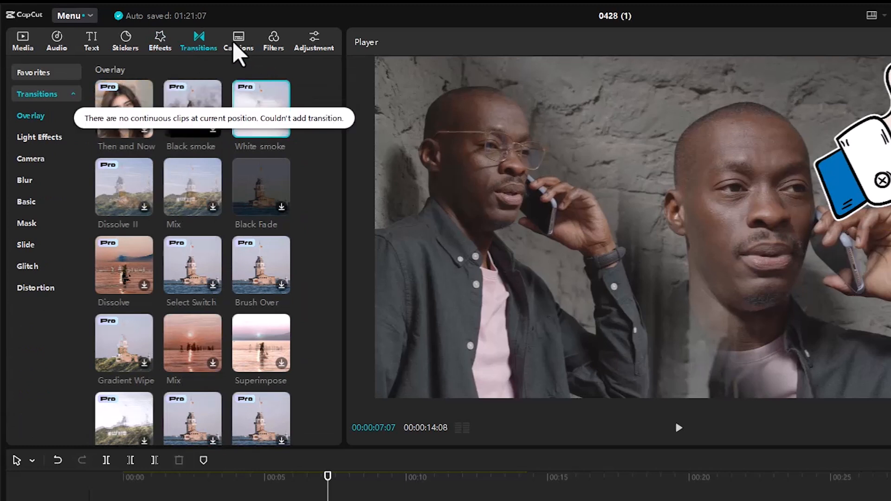
# Step: Look through the auto captions settings, preview two trending caption templates, and view the auto lyrics settings
pyautogui.click(238, 47)
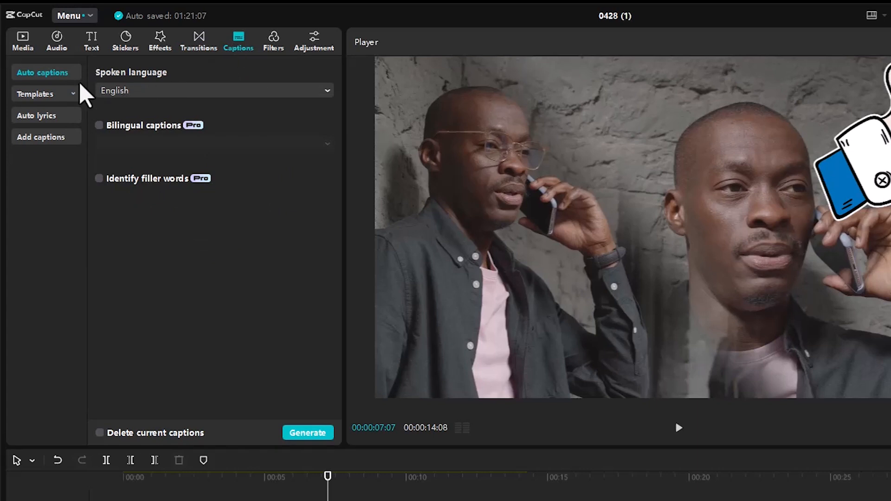
pyautogui.click(43, 93)
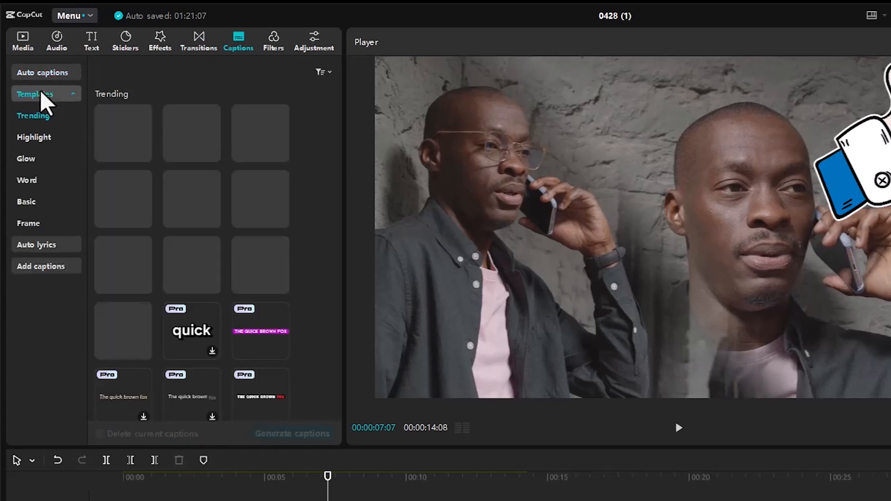
pyautogui.click(124, 217)
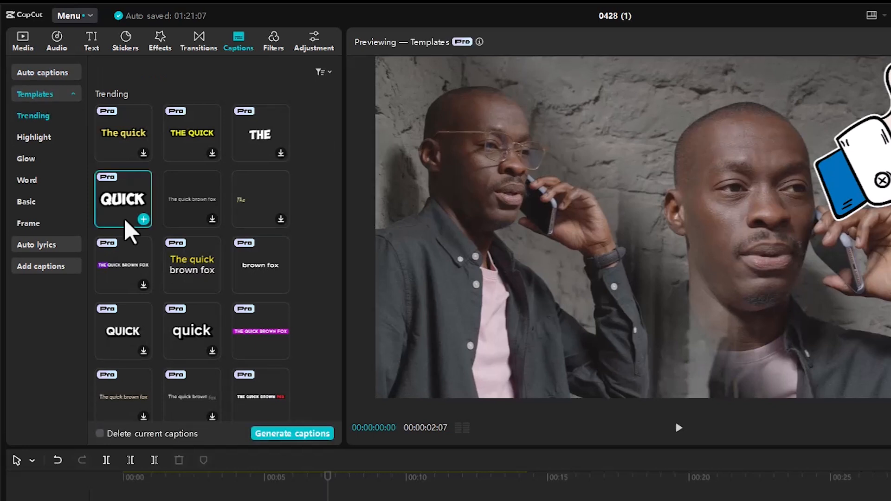
pyautogui.click(189, 148)
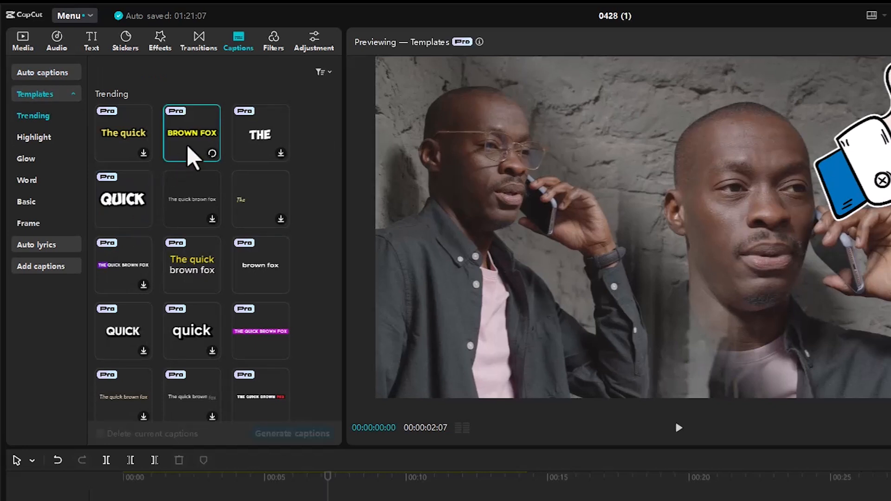
pyautogui.click(36, 246)
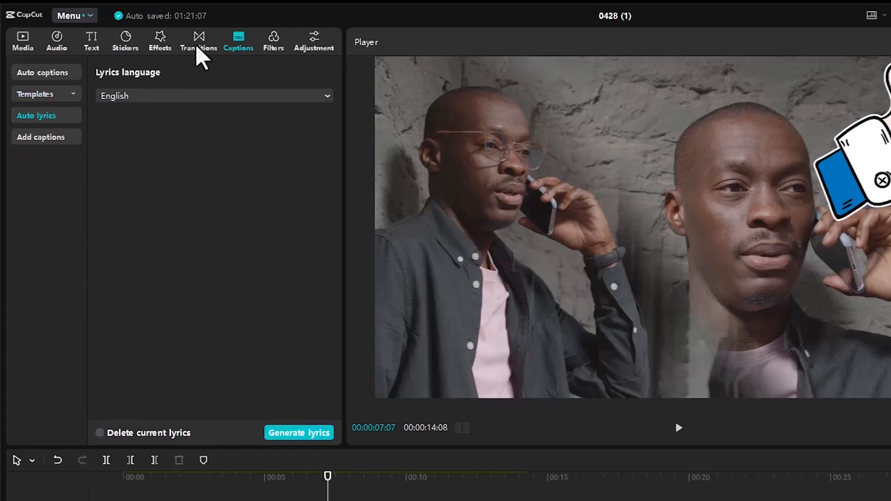
# Step: Browse the Life filters and preview the custom adjustment option
pyautogui.click(274, 60)
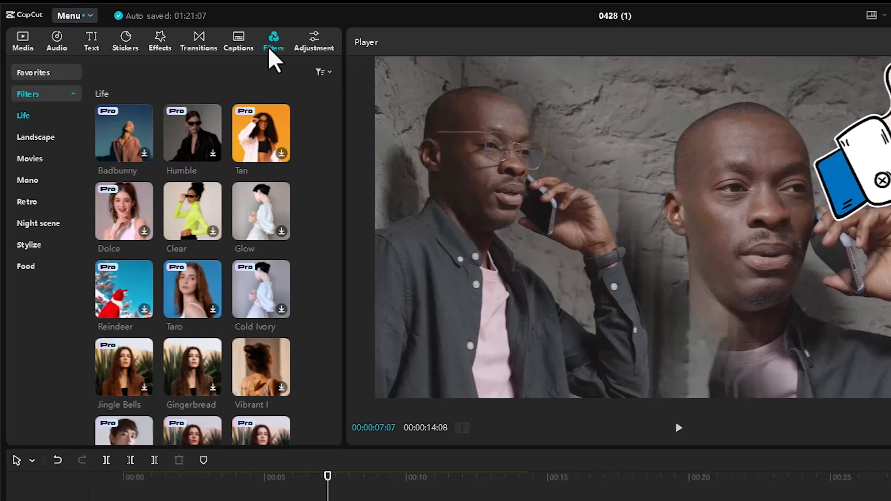
pyautogui.click(315, 52)
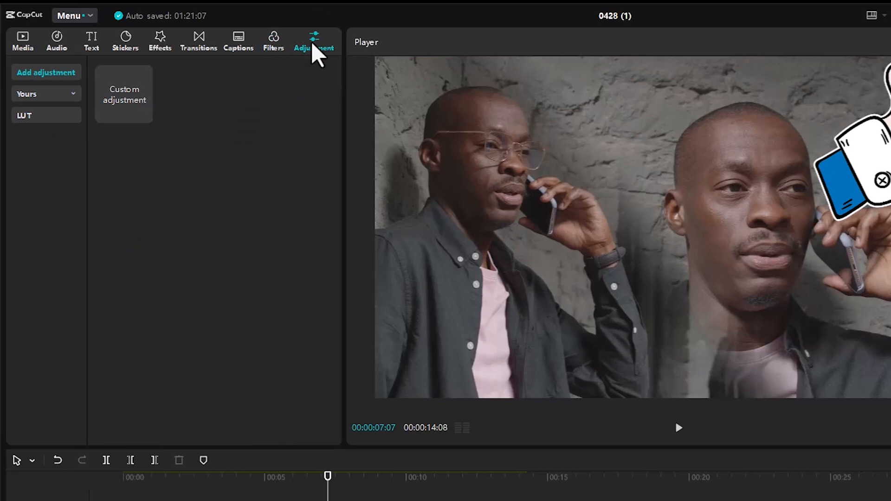
pyautogui.click(123, 88)
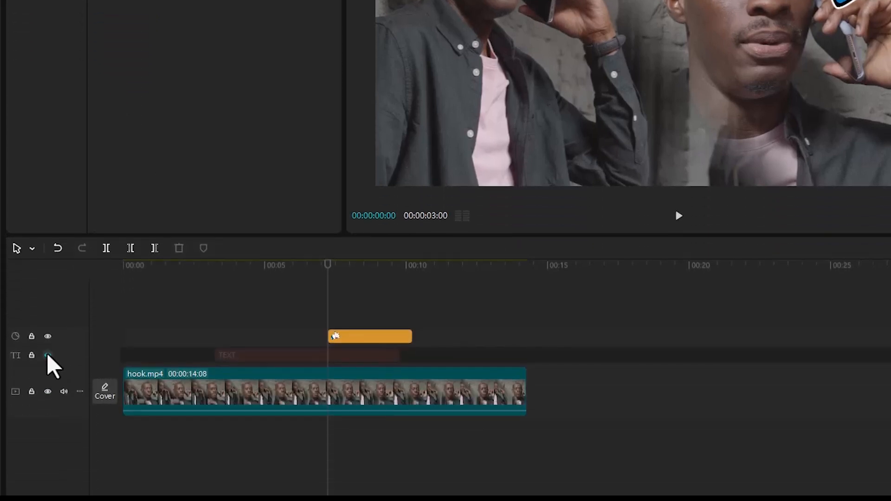
# Step: Unhide the TEXT track and select the hook.mp4 clip and the text clip in turn in the timeline
pyautogui.click(47, 356)
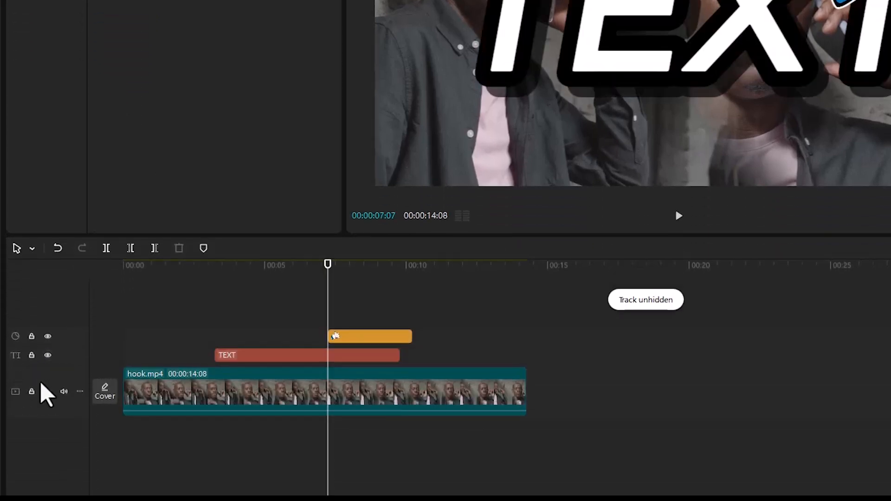
pyautogui.click(174, 397)
pyautogui.click(174, 396)
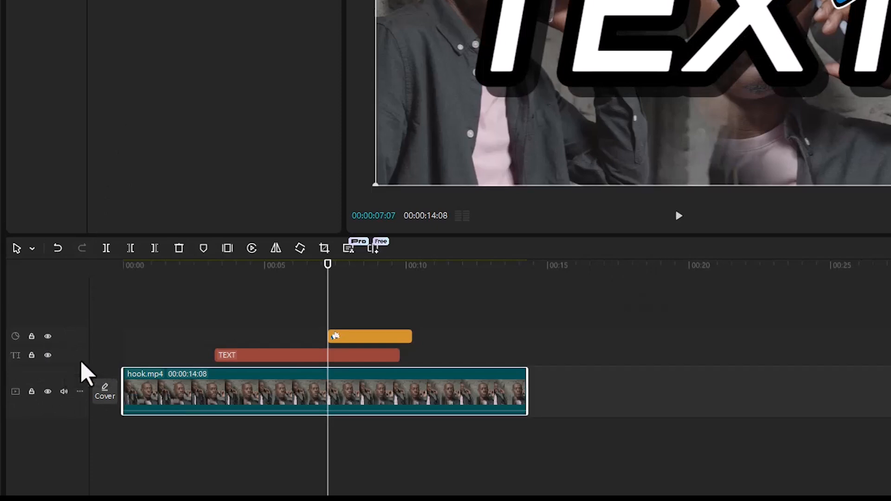
pyautogui.click(245, 359)
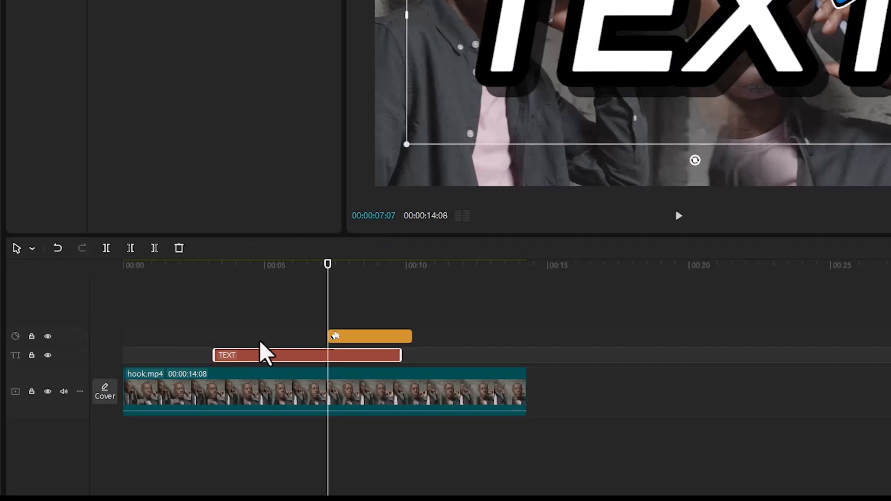
# Step: Scale the hook.mp4 video clip to 108%
pyautogui.click(340, 395)
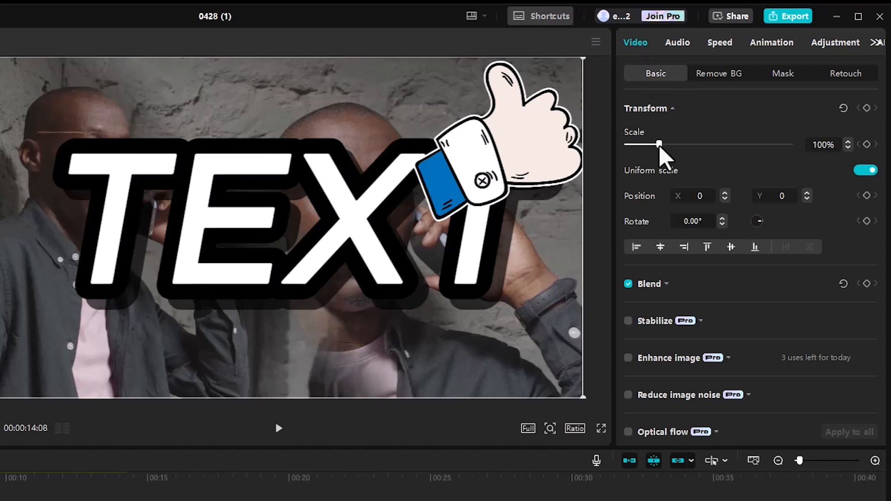
pyautogui.moveTo(660, 145)
pyautogui.mouseDown()
pyautogui.moveTo(694, 145)
pyautogui.moveTo(648, 143)
pyautogui.moveTo(664, 144)
pyautogui.mouseUp()
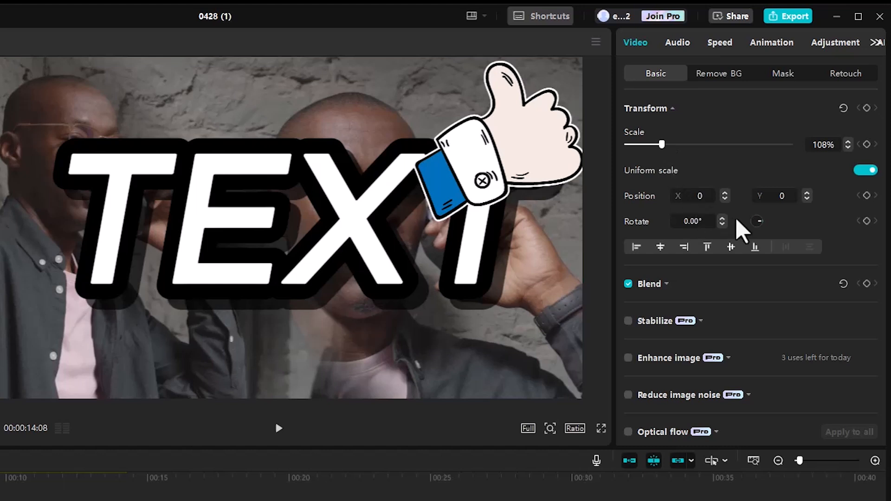
# Step: Try rotating the video clip and shifting its X position to 500, and restore the X position to 0
pyautogui.moveTo(757, 220); pyautogui.dragTo(806, 266)
pyautogui.click(698, 195)
pyautogui.write('500')
pyautogui.press('Return')
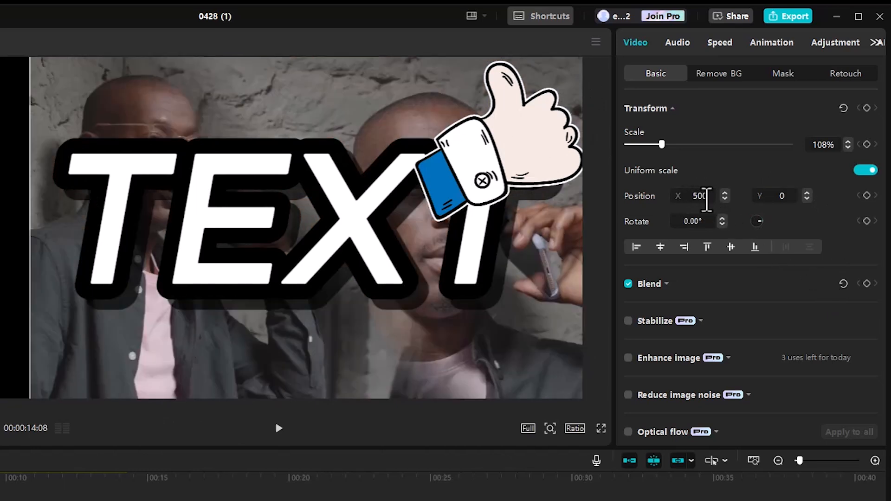
pyautogui.moveTo(708, 195); pyautogui.dragTo(675, 195)
pyautogui.write('0')
pyautogui.press('Return')
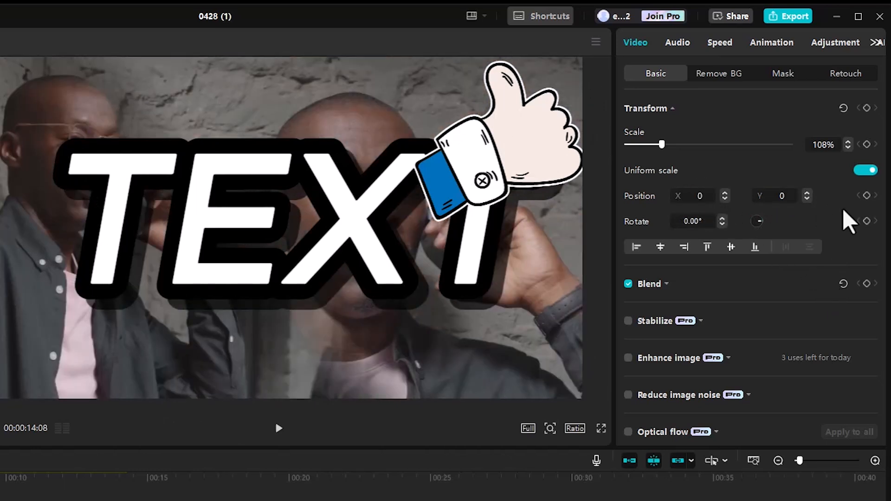
# Step: Lower the video clip's volume to -35.3 dB and set its fade in to 1.9 s and fade out to 1.8 s
pyautogui.moveTo(883, 221); pyautogui.dragTo(877, 320)
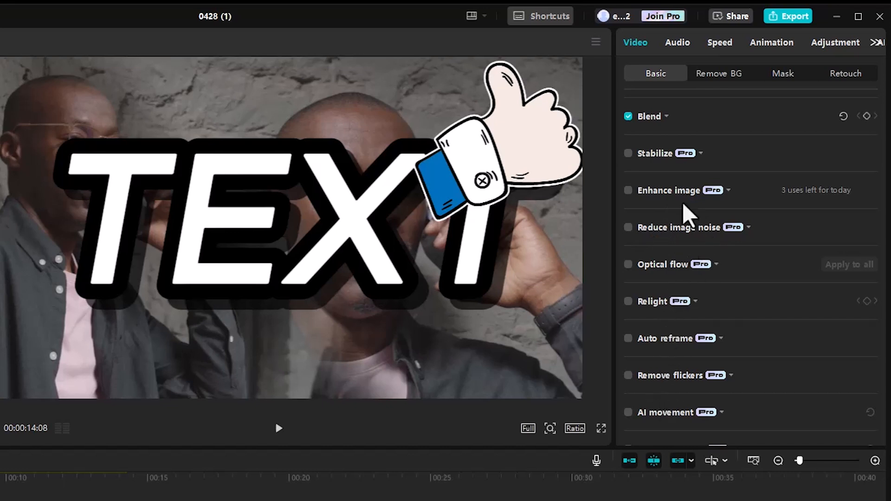
pyautogui.click(684, 42)
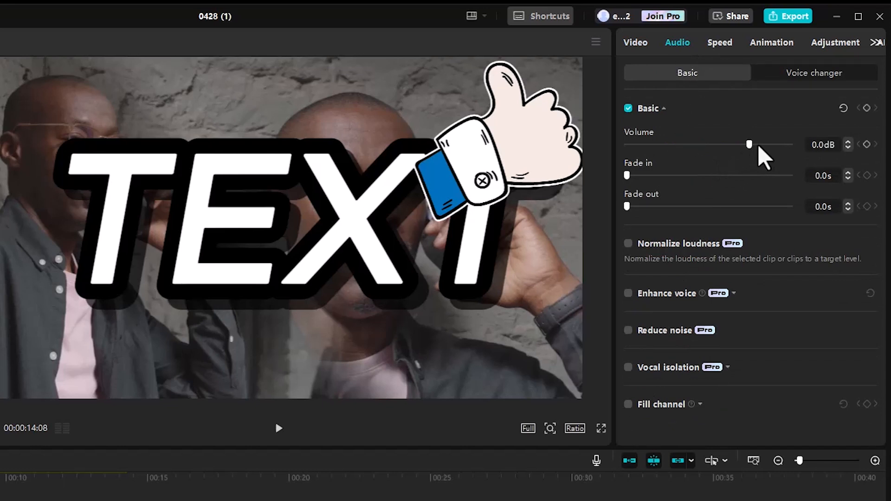
pyautogui.moveTo(756, 146); pyautogui.dragTo(689, 149)
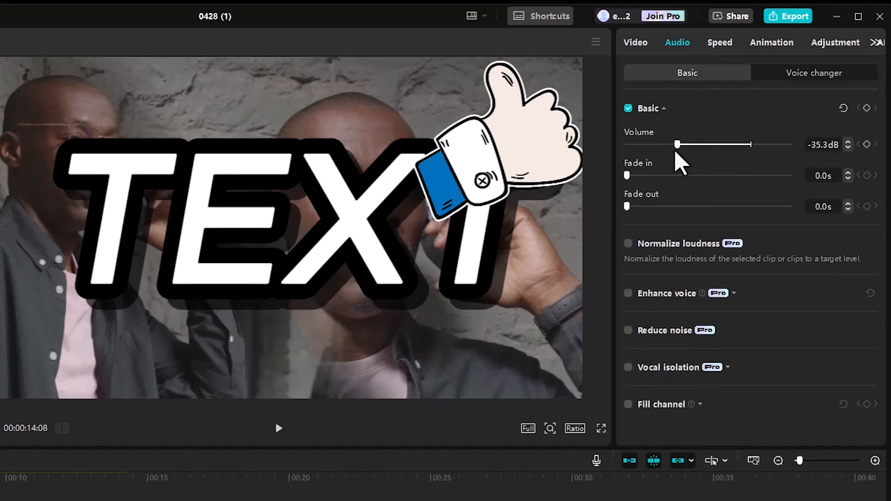
pyautogui.moveTo(628, 176); pyautogui.dragTo(642, 176)
# Step: Enable Enhance voice, Reduce noise and Vocal isolation for the video clip's audio
pyautogui.click(628, 293)
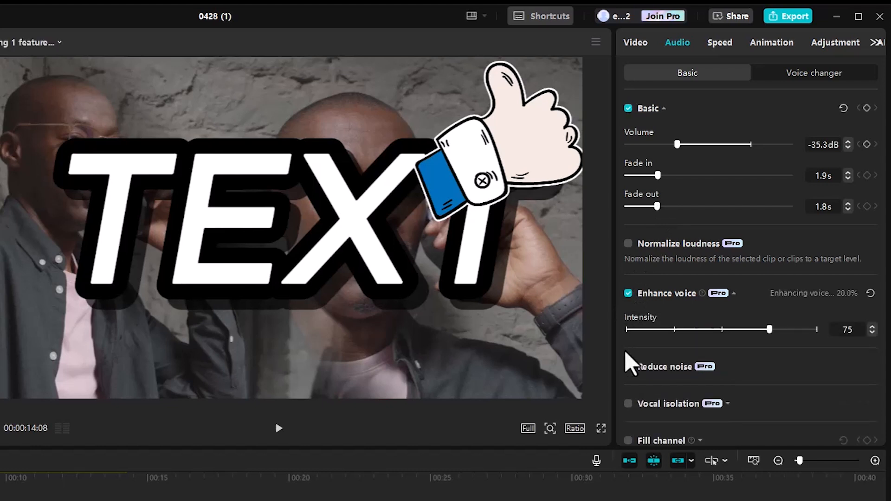
pyautogui.click(628, 403)
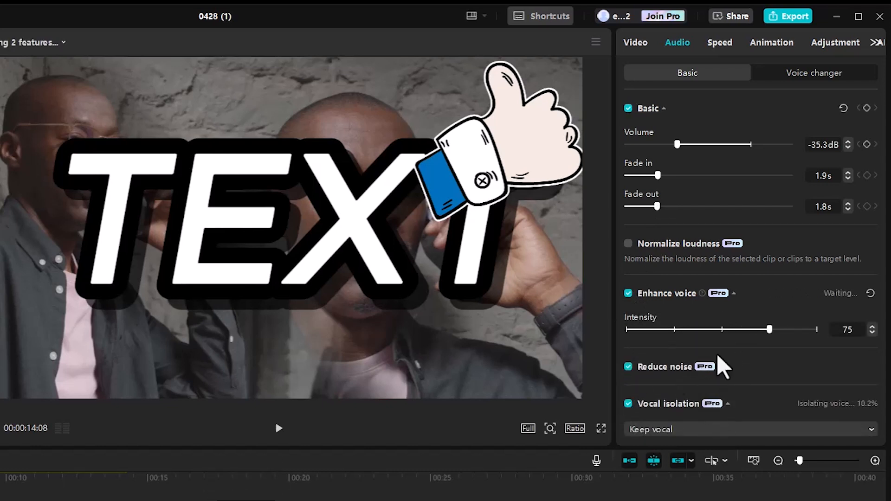
# Step: Apply the Montage speed curve to the hook.mp4 clip
pyautogui.click(719, 44)
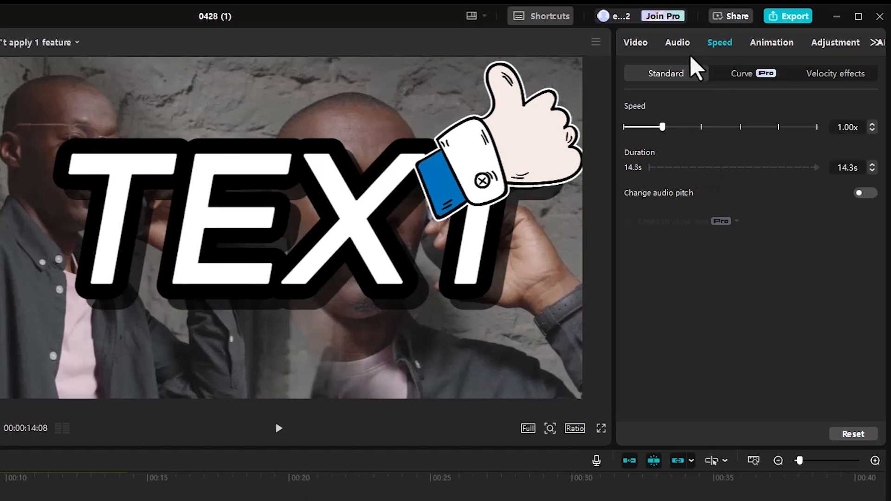
pyautogui.click(731, 76)
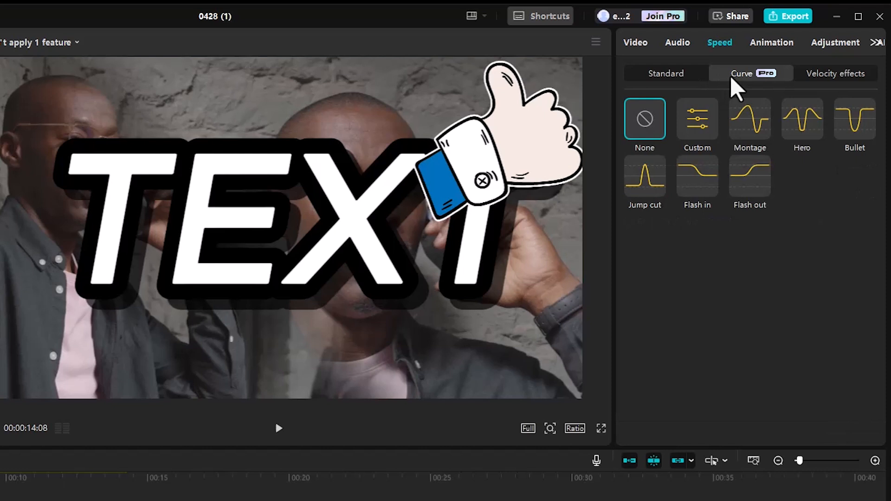
pyautogui.click(740, 121)
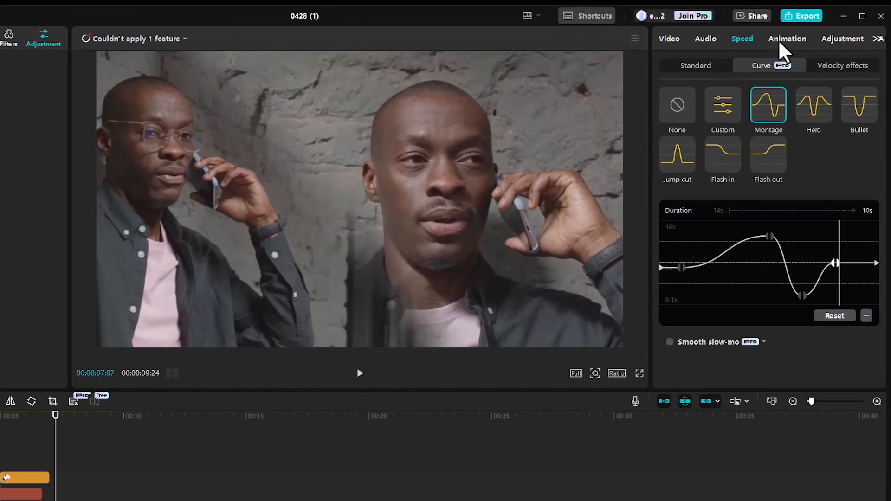
# Step: Try the Zoom 1 entrance animation on the video clip and apply Zoom 2 instead
pyautogui.click(803, 37)
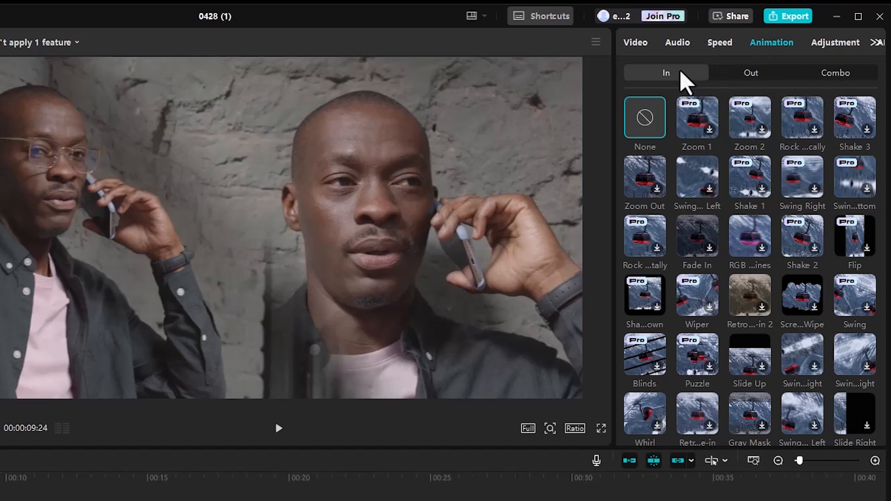
pyautogui.click(687, 113)
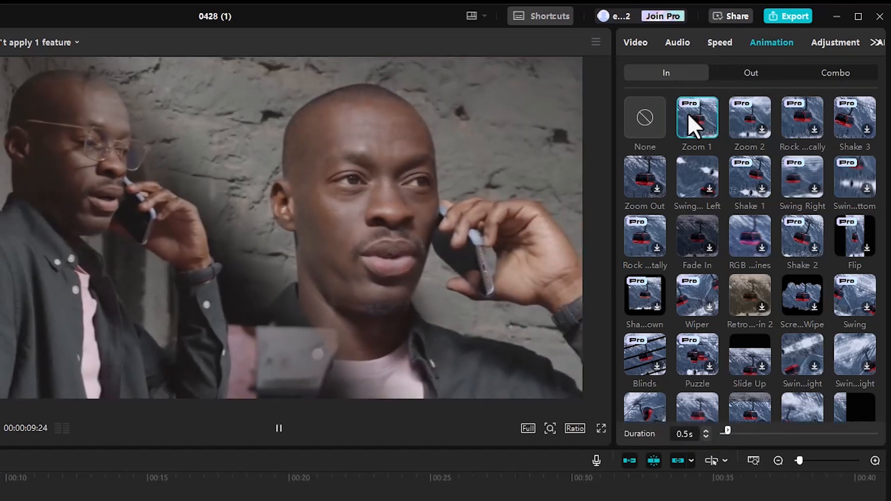
pyautogui.click(736, 114)
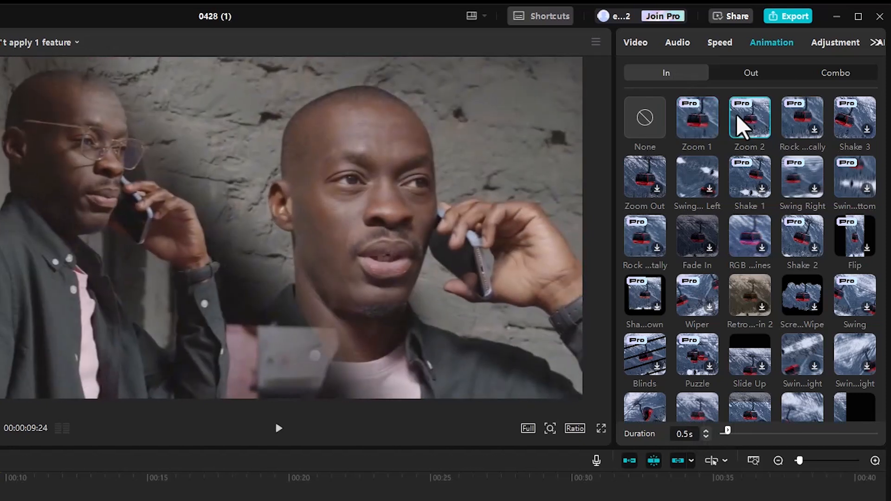
# Step: Apply the Whirl exit animation to the video clip and show the available combo animations
pyautogui.click(754, 79)
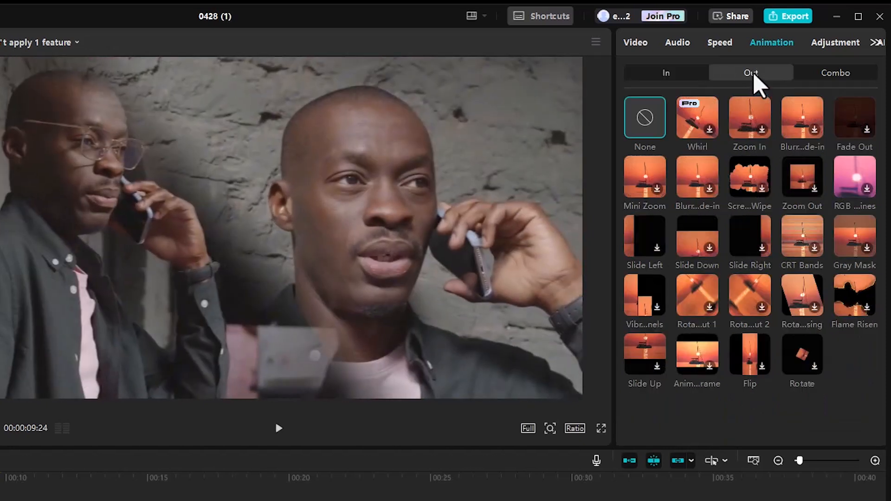
pyautogui.click(705, 119)
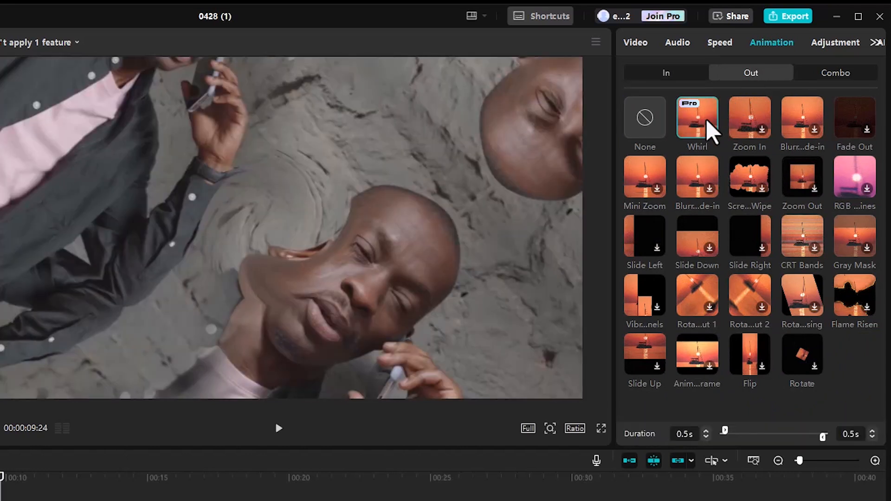
pyautogui.click(827, 78)
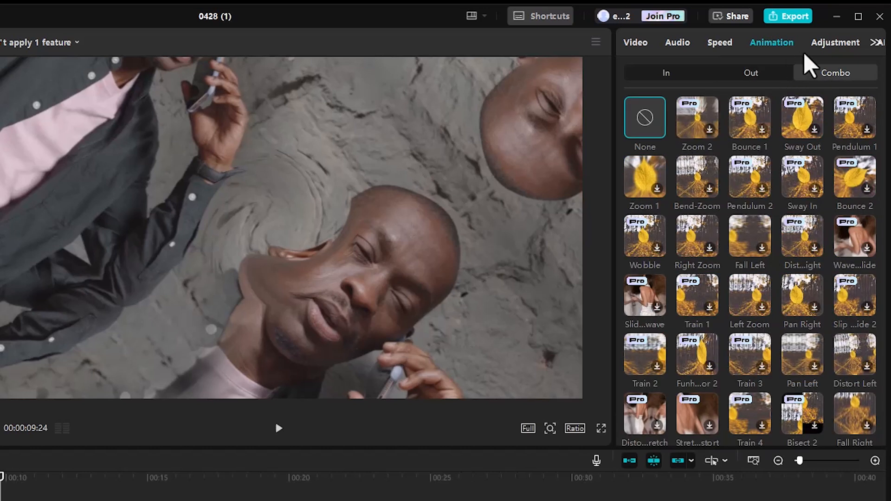
# Step: Try a Temp of -38 and a Saturation of 50 in the clip's basic color adjustments, and return both to 0
pyautogui.click(827, 43)
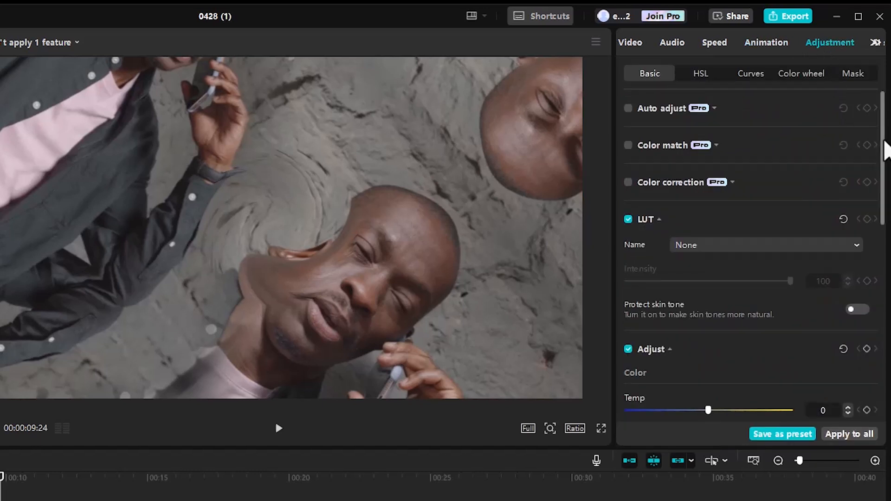
pyautogui.moveTo(884, 148); pyautogui.dragTo(863, 257)
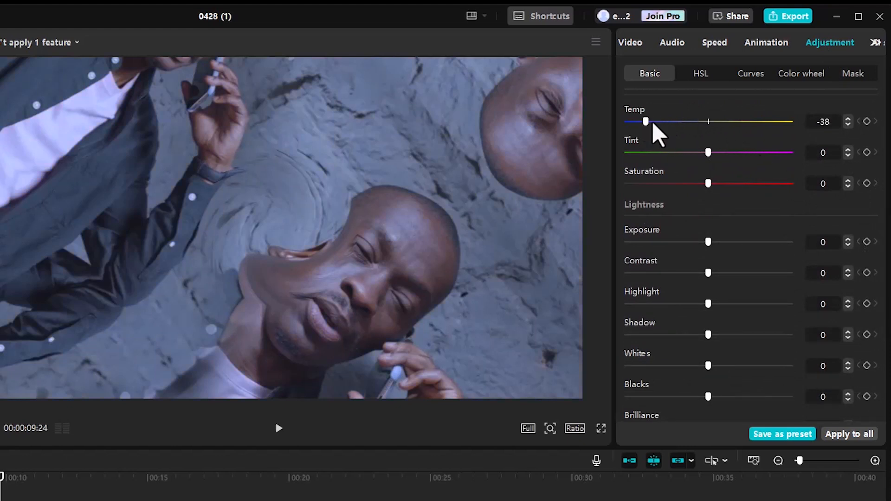
pyautogui.moveTo(653, 124); pyautogui.dragTo(707, 133)
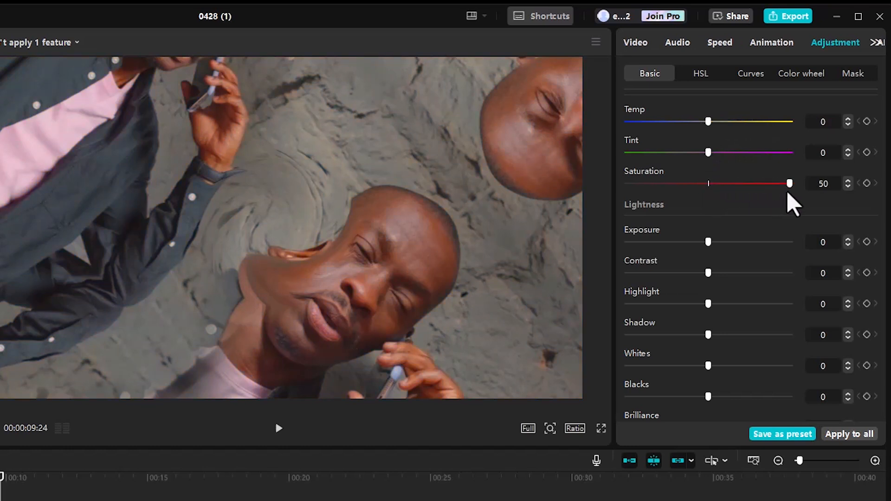
pyautogui.moveTo(788, 195); pyautogui.dragTo(603, 197)
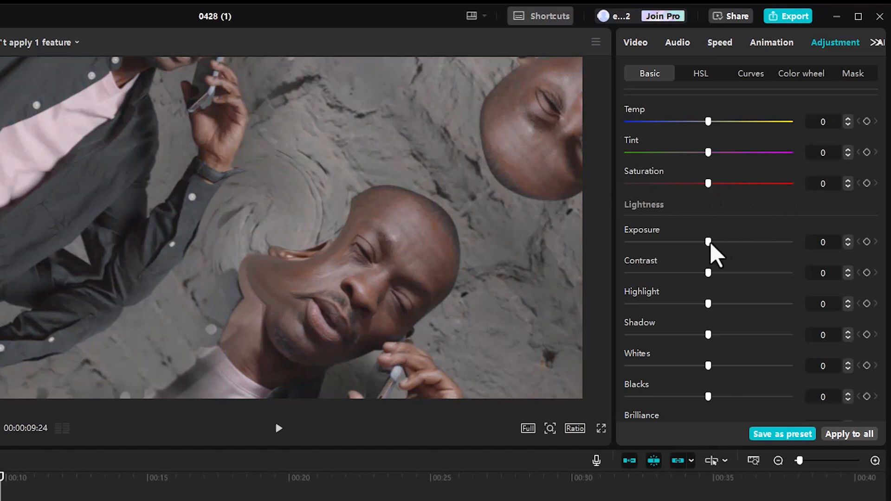
# Step: Set the clip's Exposure to 4, Contrast to 33 and Highlight to 17, and show the remaining lightness and effects adjustments
pyautogui.moveTo(707, 241); pyautogui.dragTo(757, 273)
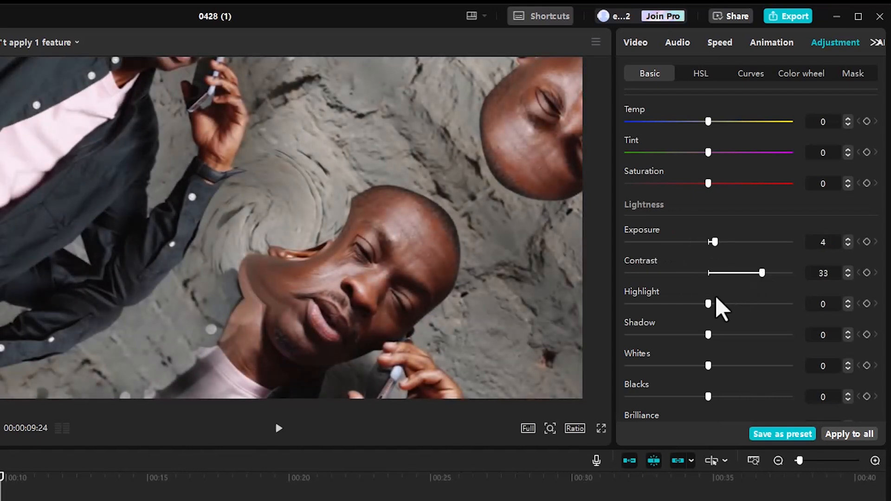
pyautogui.moveTo(709, 302); pyautogui.dragTo(735, 306)
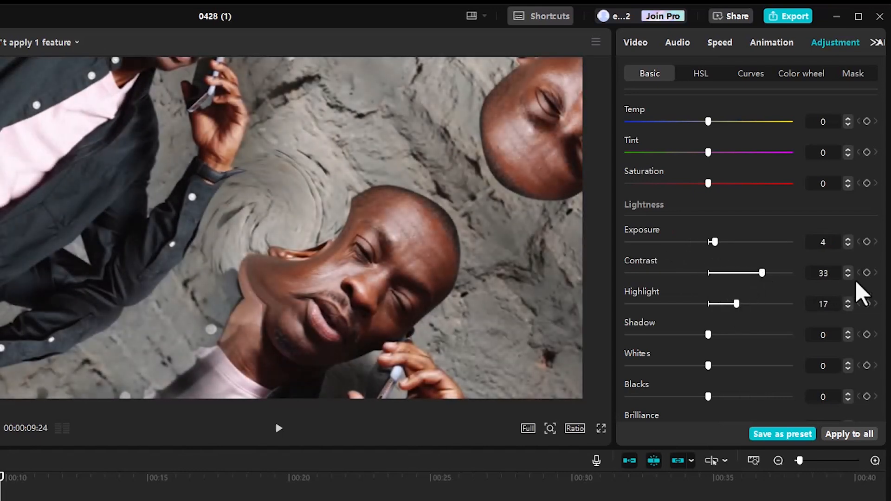
pyautogui.moveTo(884, 271); pyautogui.dragTo(886, 371)
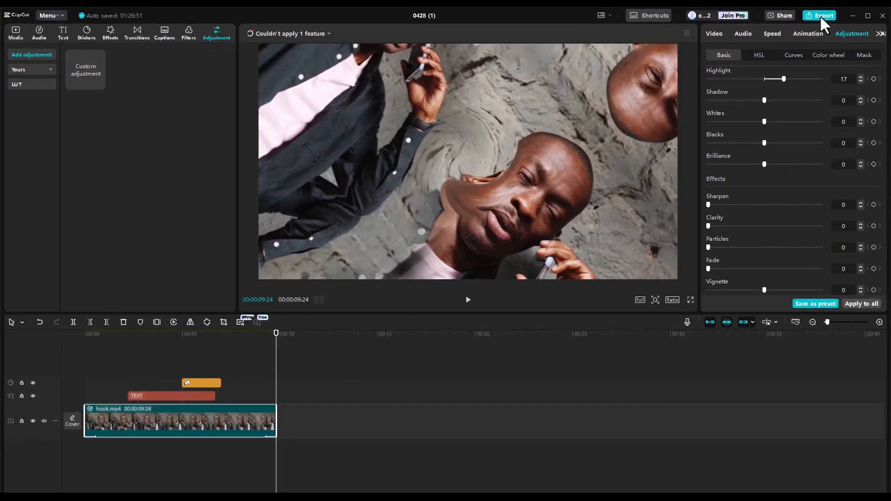
# Step: Try to export the project, return to editing from the Pro features notice, and start the export again
pyautogui.click(820, 14)
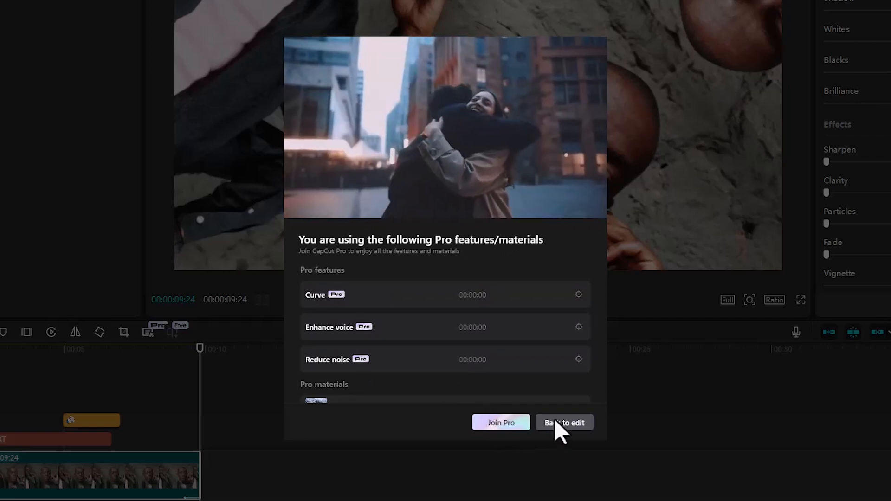
pyautogui.click(555, 422)
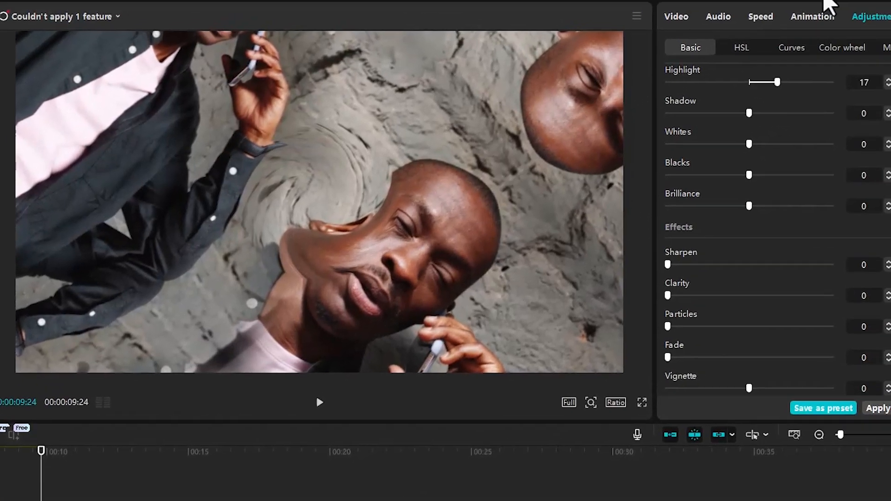
pyautogui.click(779, 19)
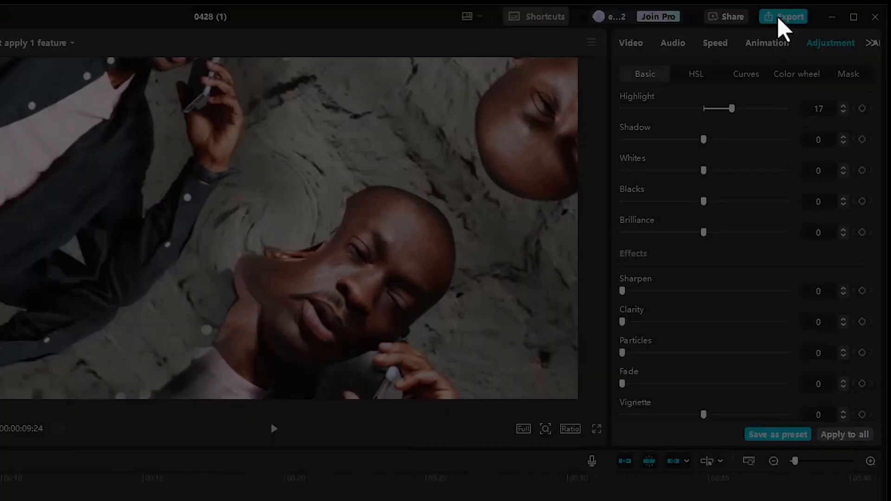